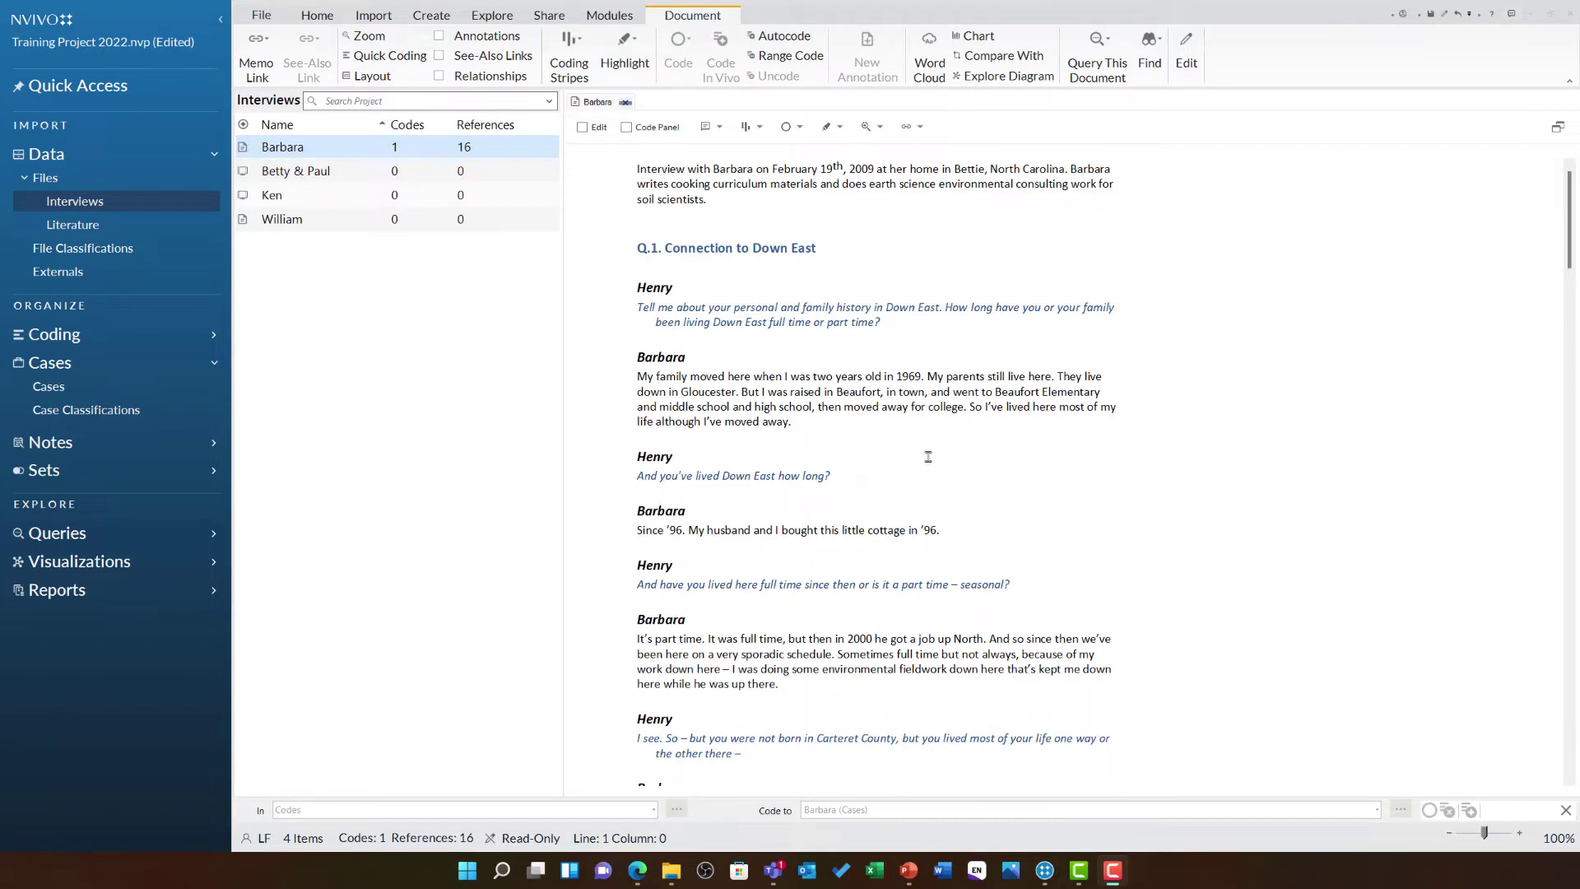
- Open the Barbara case to view its 16 references, then close the Barbara case and interview tabs
left_click(55, 386)
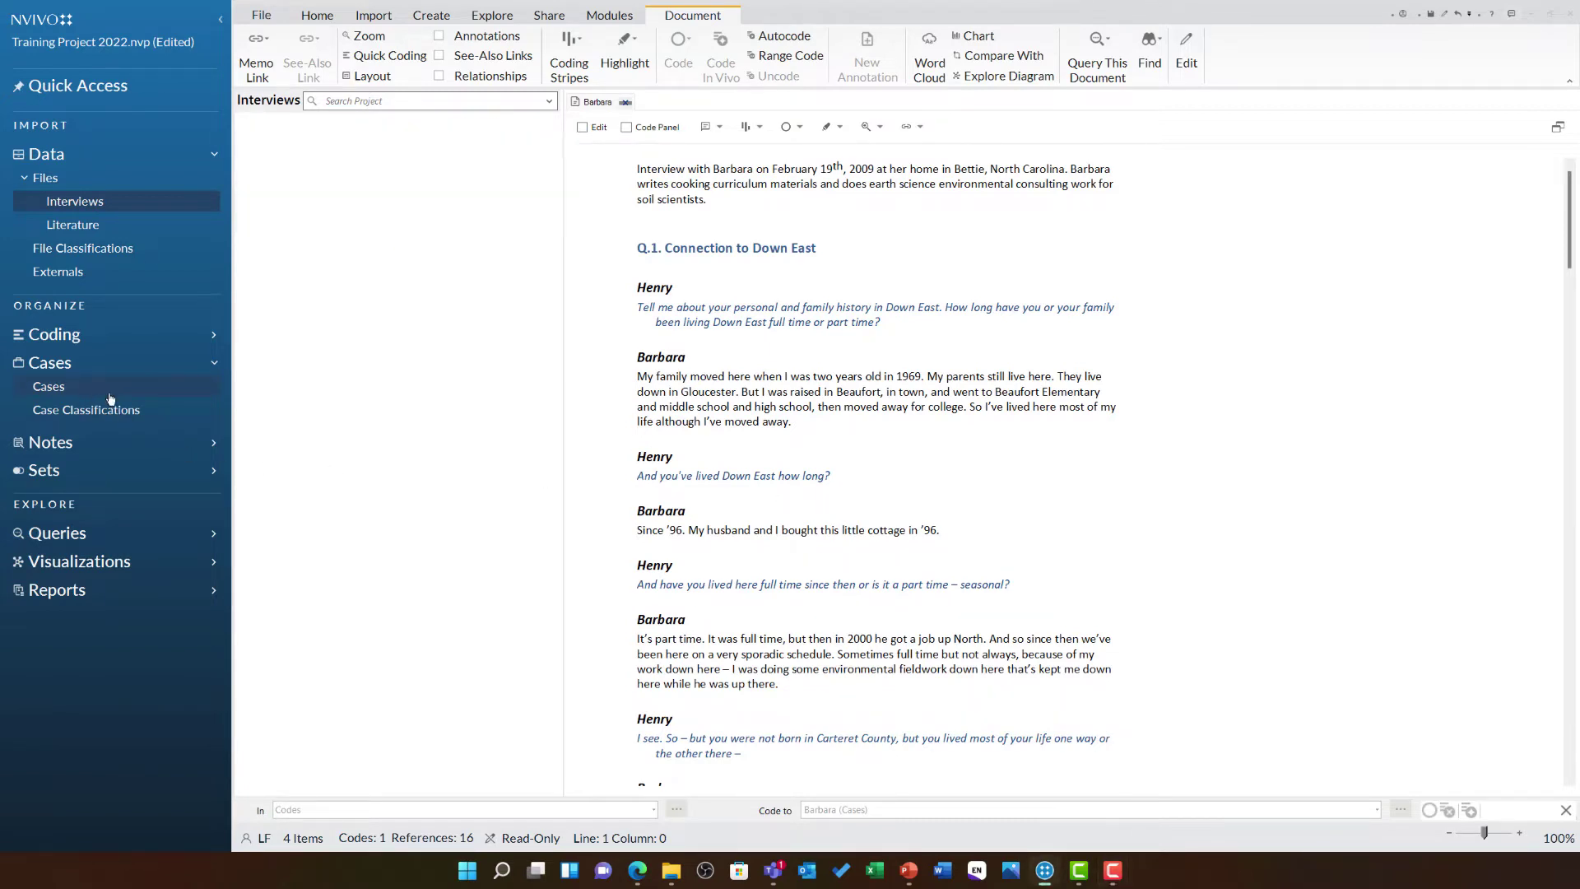
left_click(380, 148)
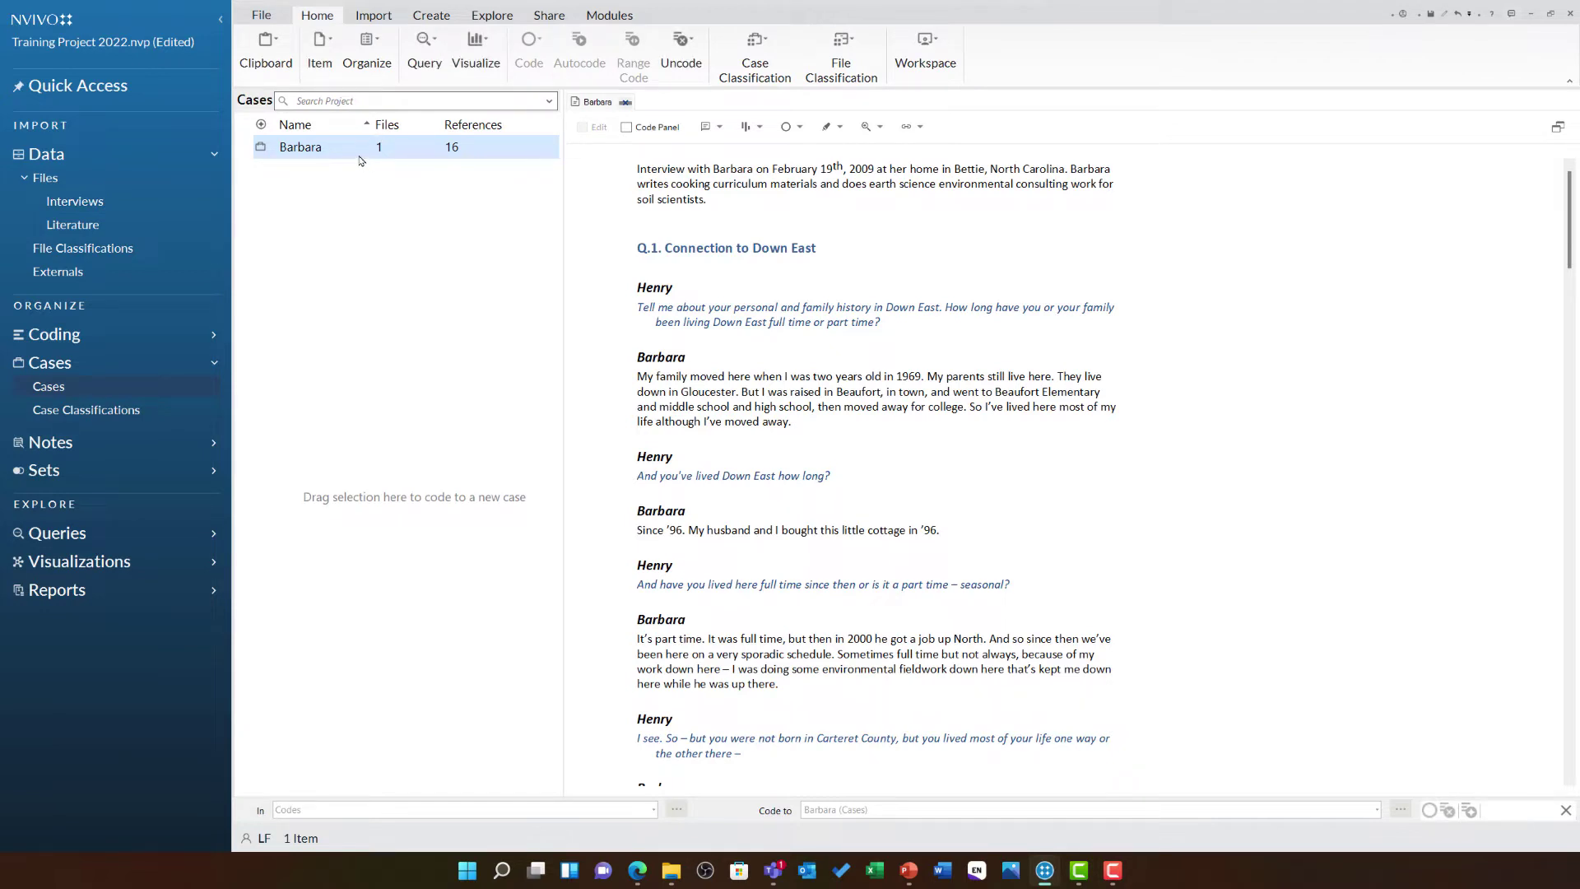
double_click(360, 156)
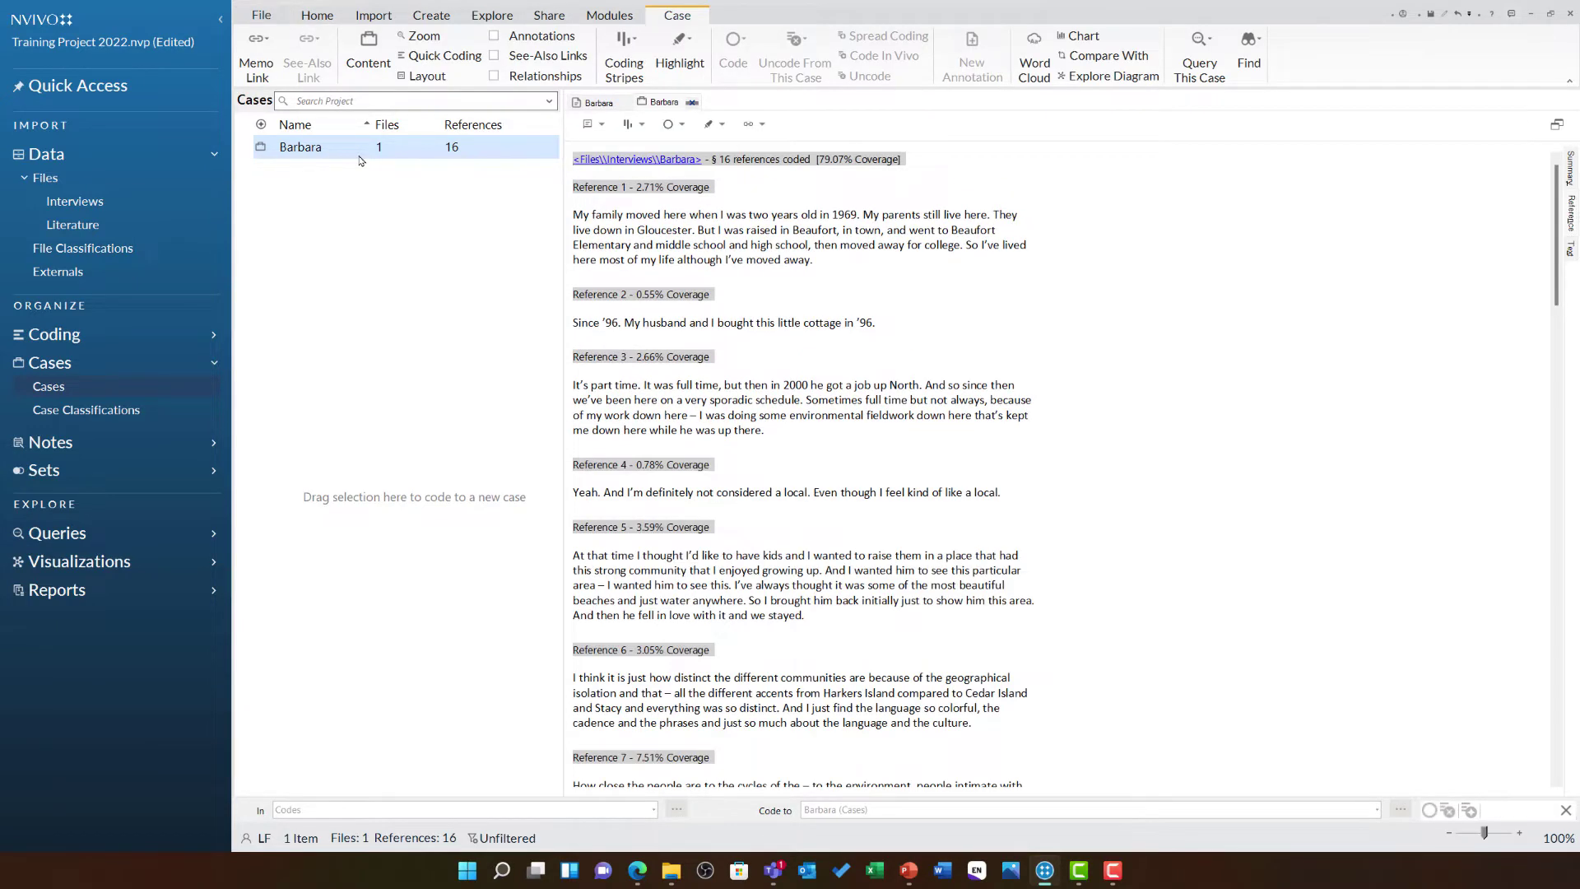
left_click(694, 101)
left_click(627, 102)
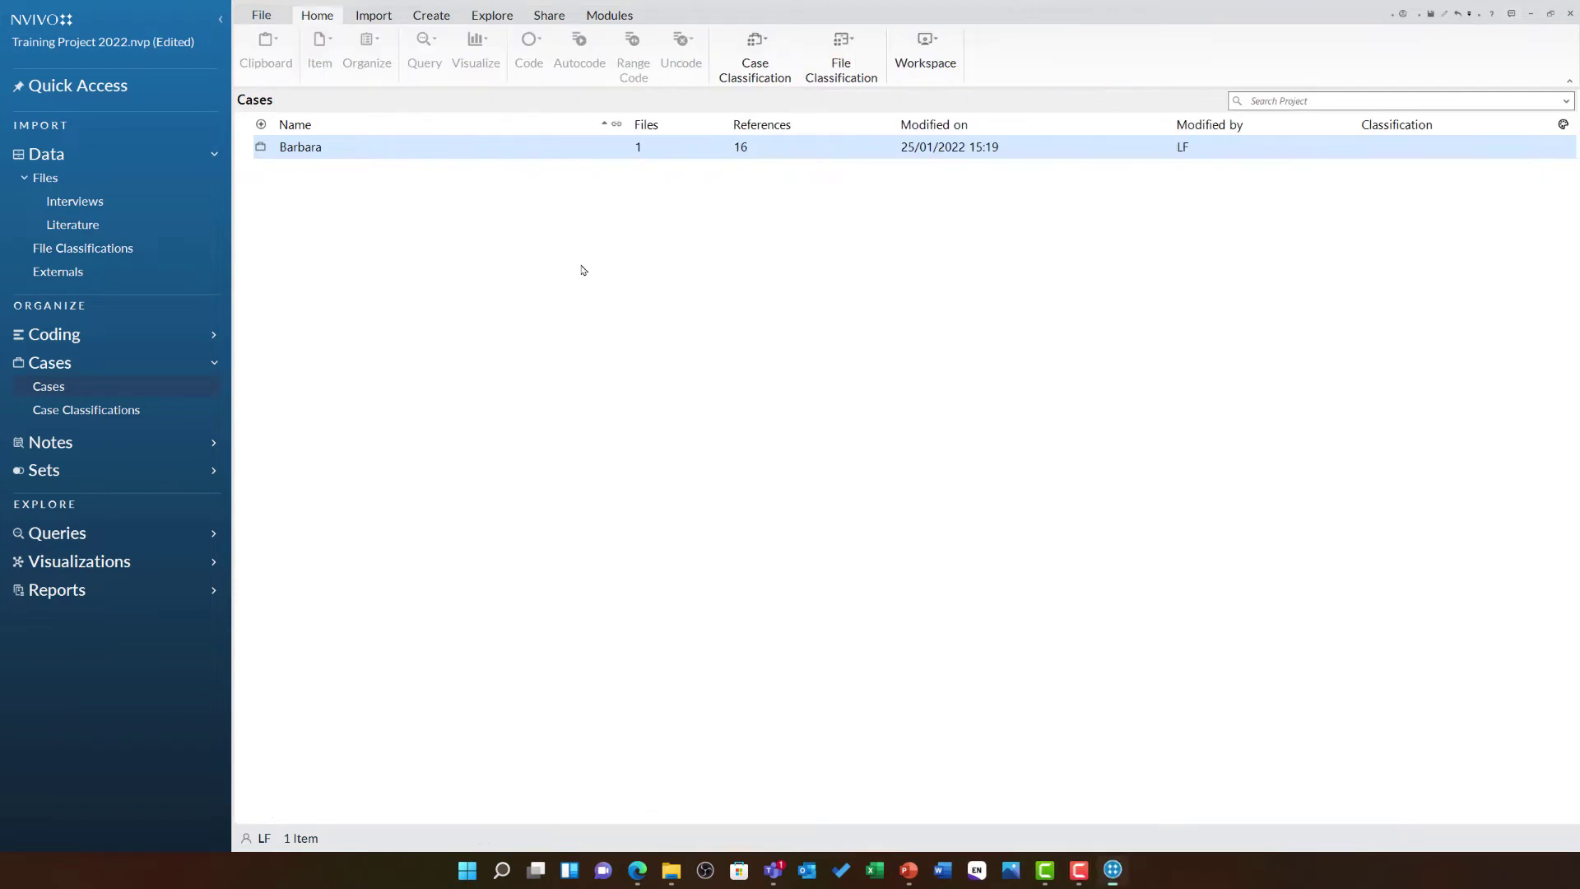
- Return to the Interviews list and open William's interview transcript
left_click(119, 204)
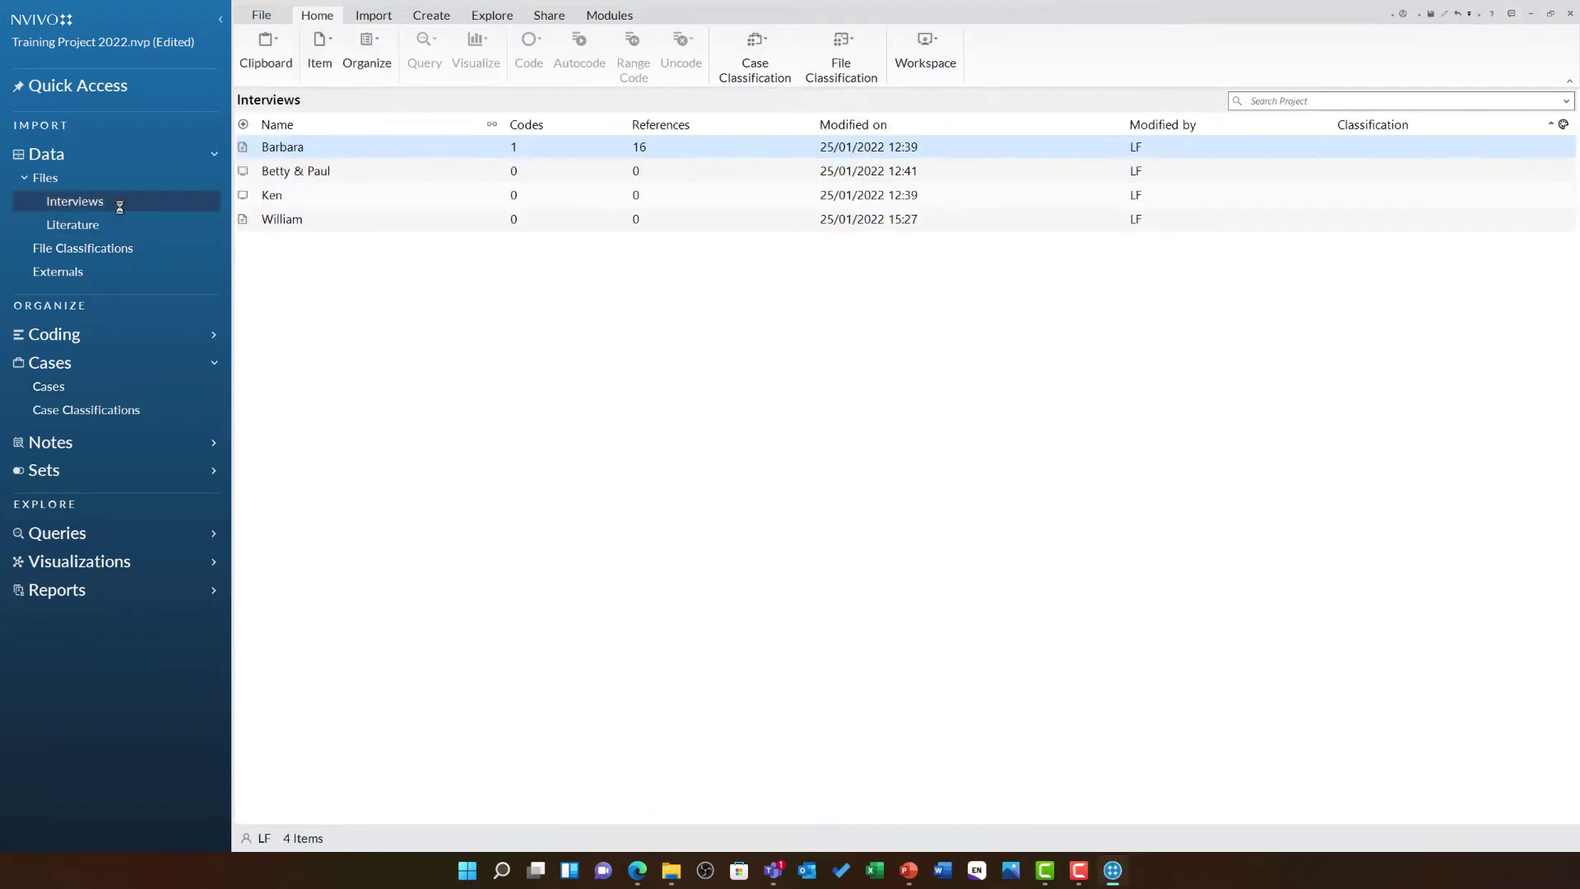
left_click(442, 340)
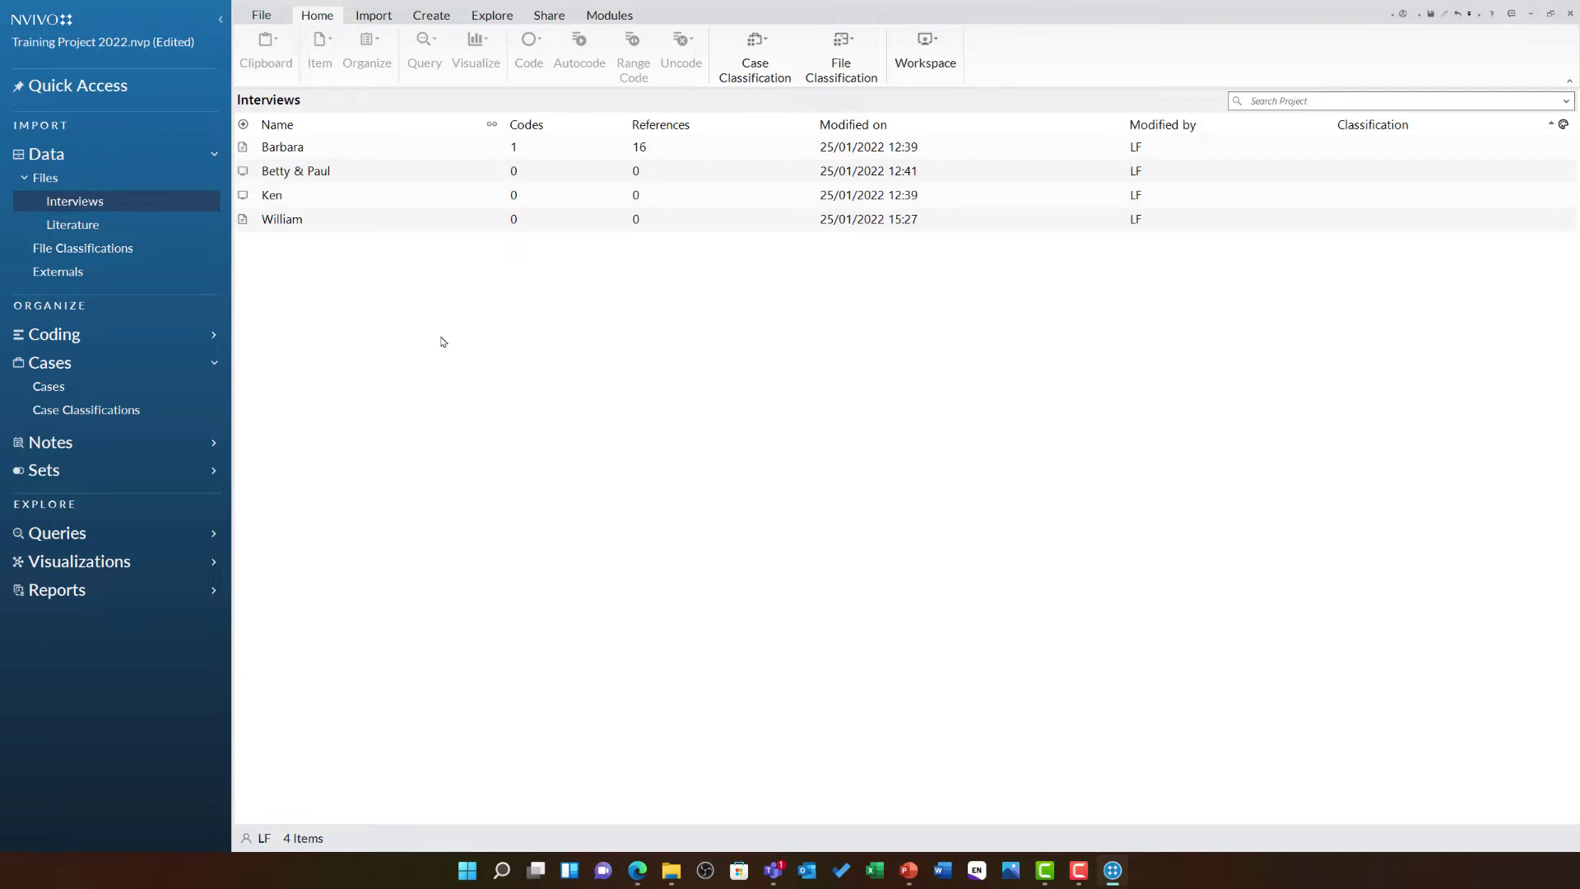
left_click(354, 223)
double_click(354, 229)
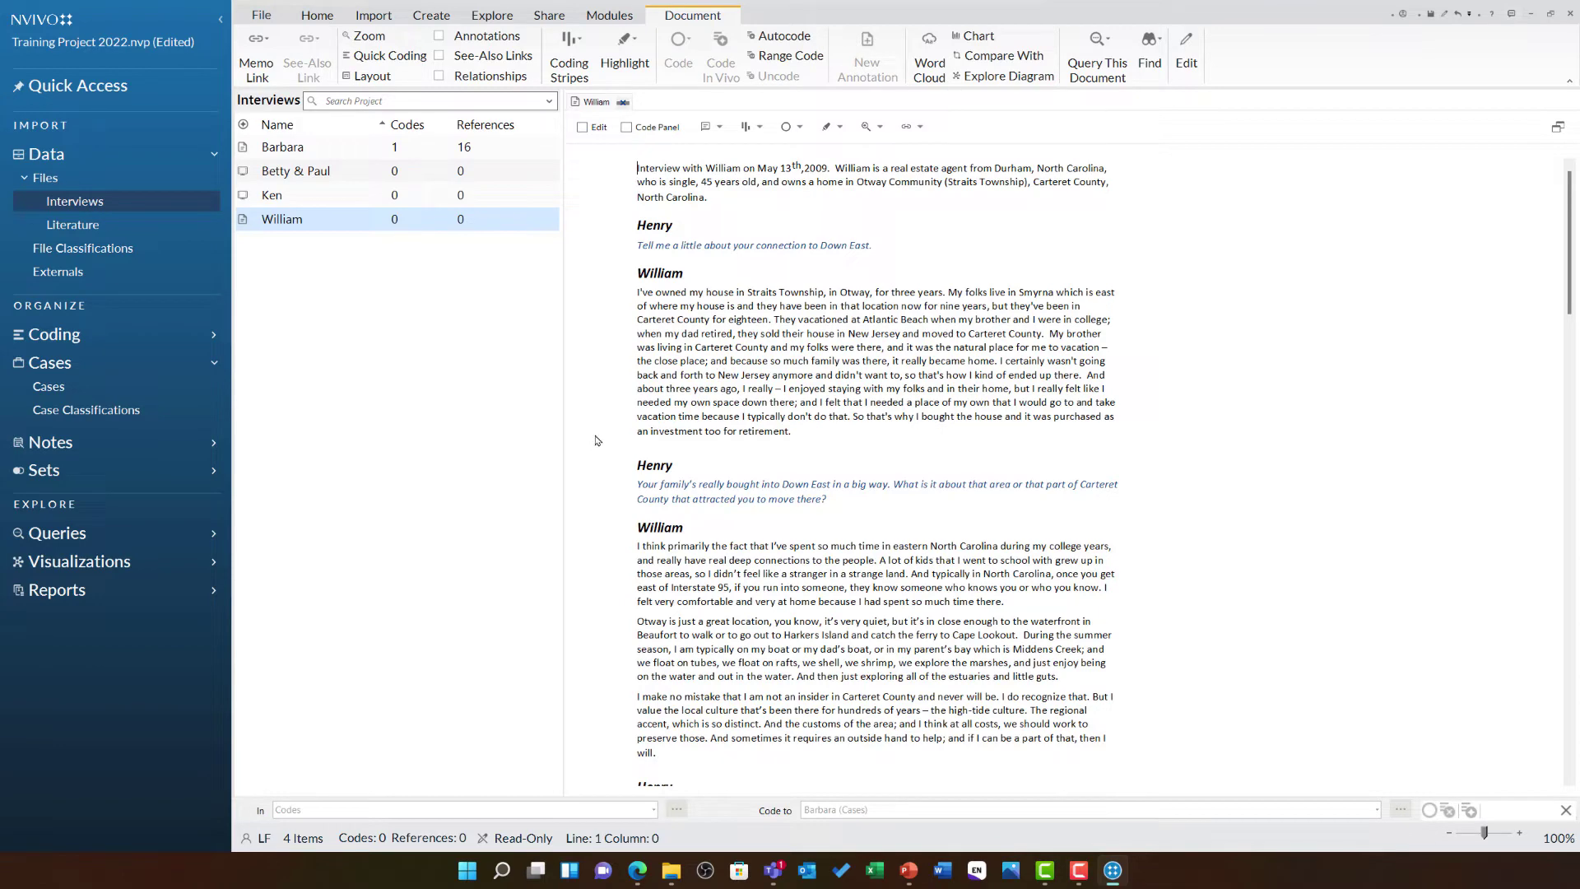
- Inspect the Henry and William speaker headings in the transcript
left_click(679, 416)
scroll(765, 371, "down", 2)
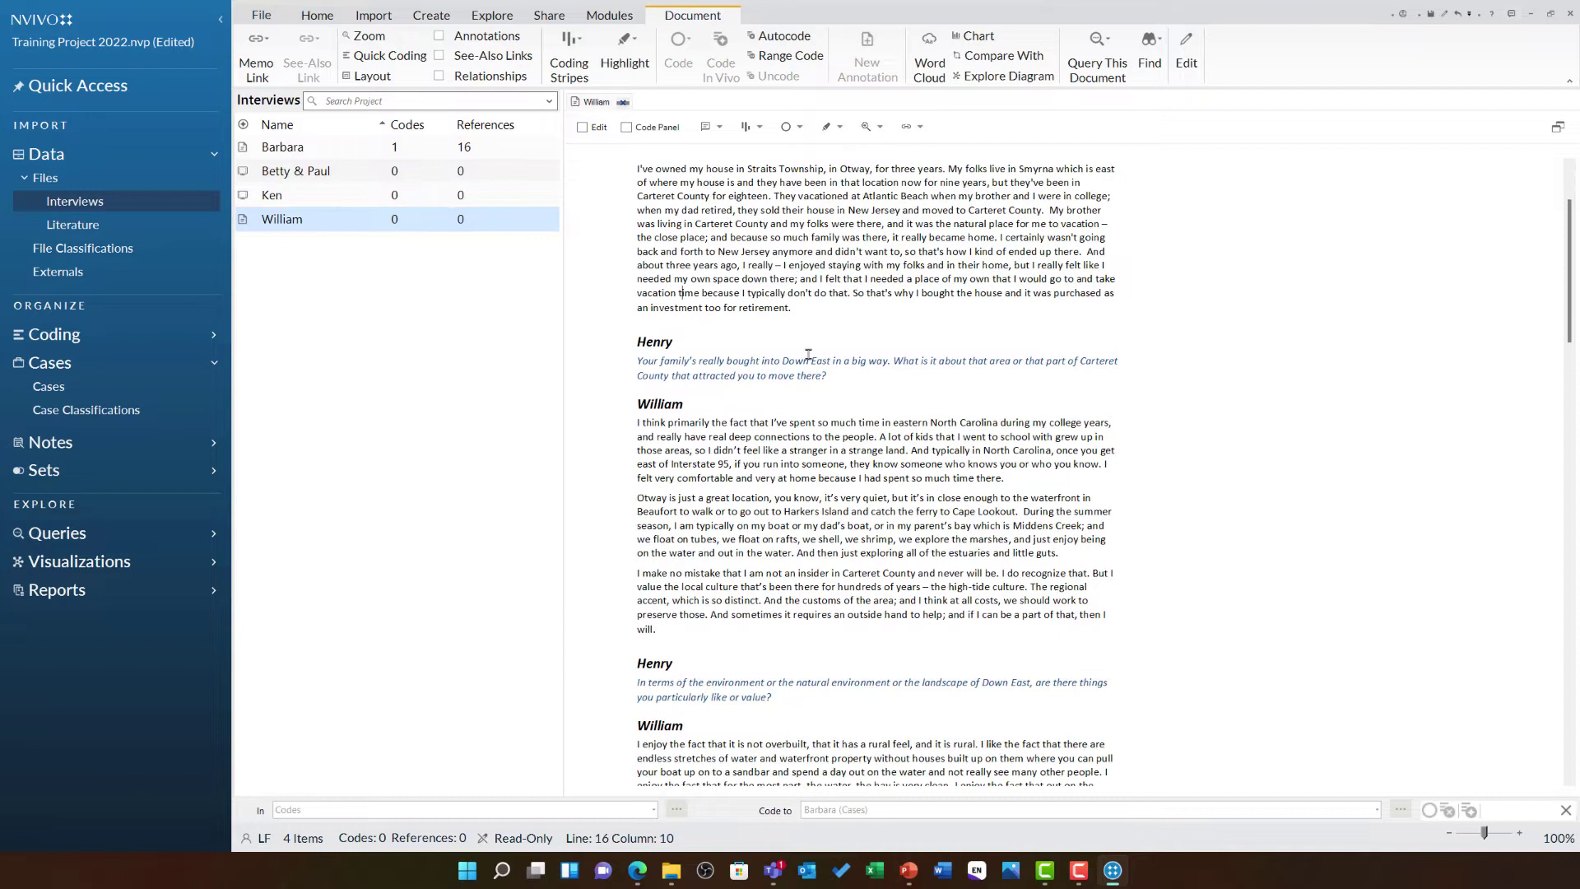
double_click(662, 341)
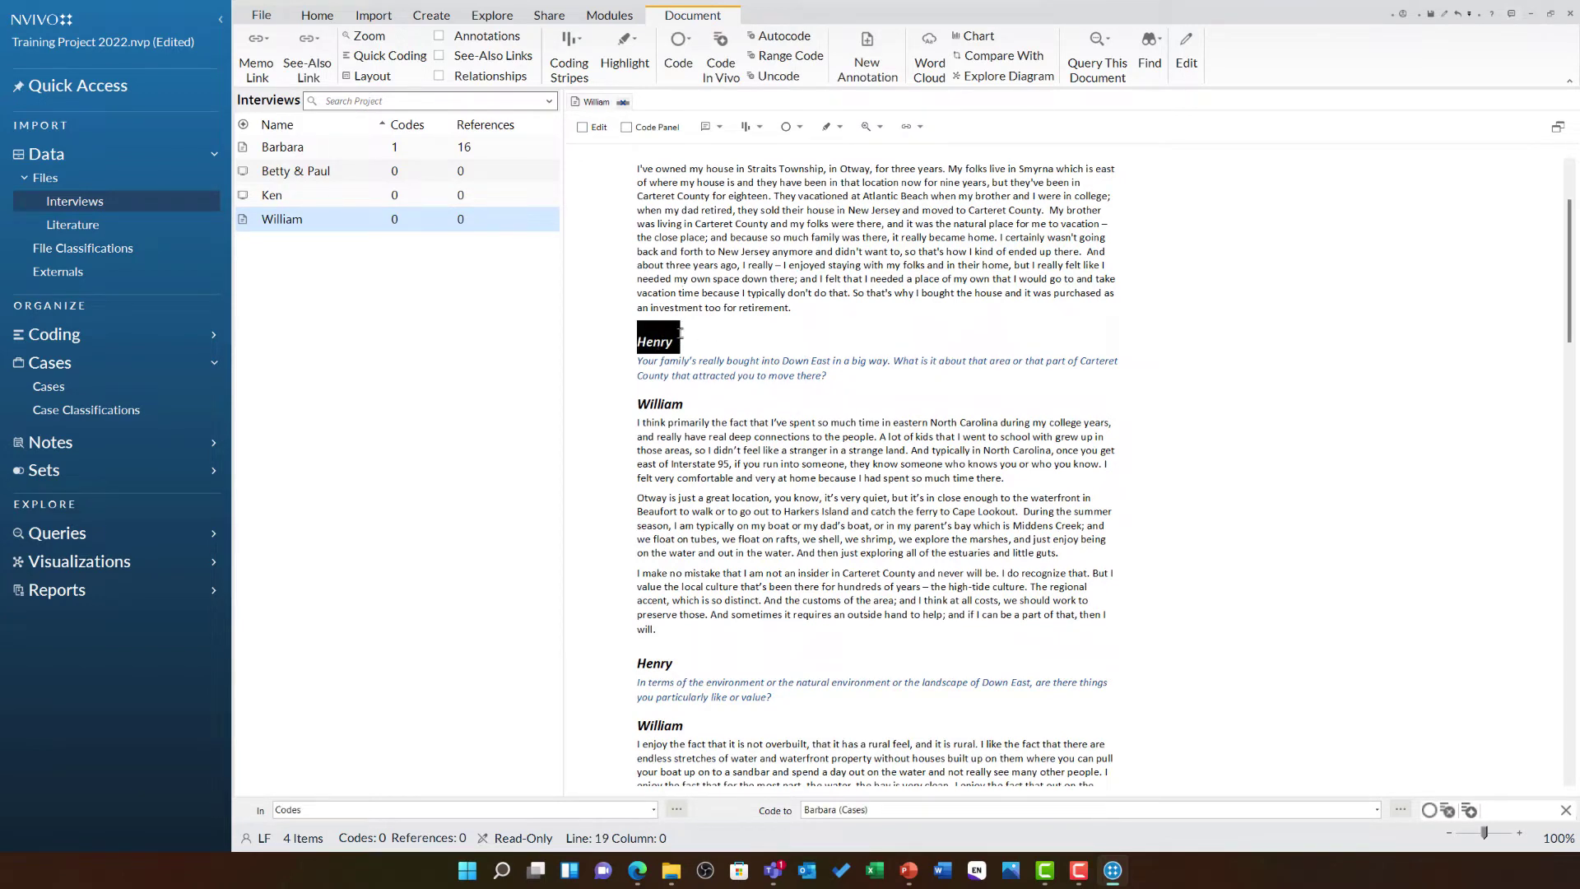
left_click(706, 367)
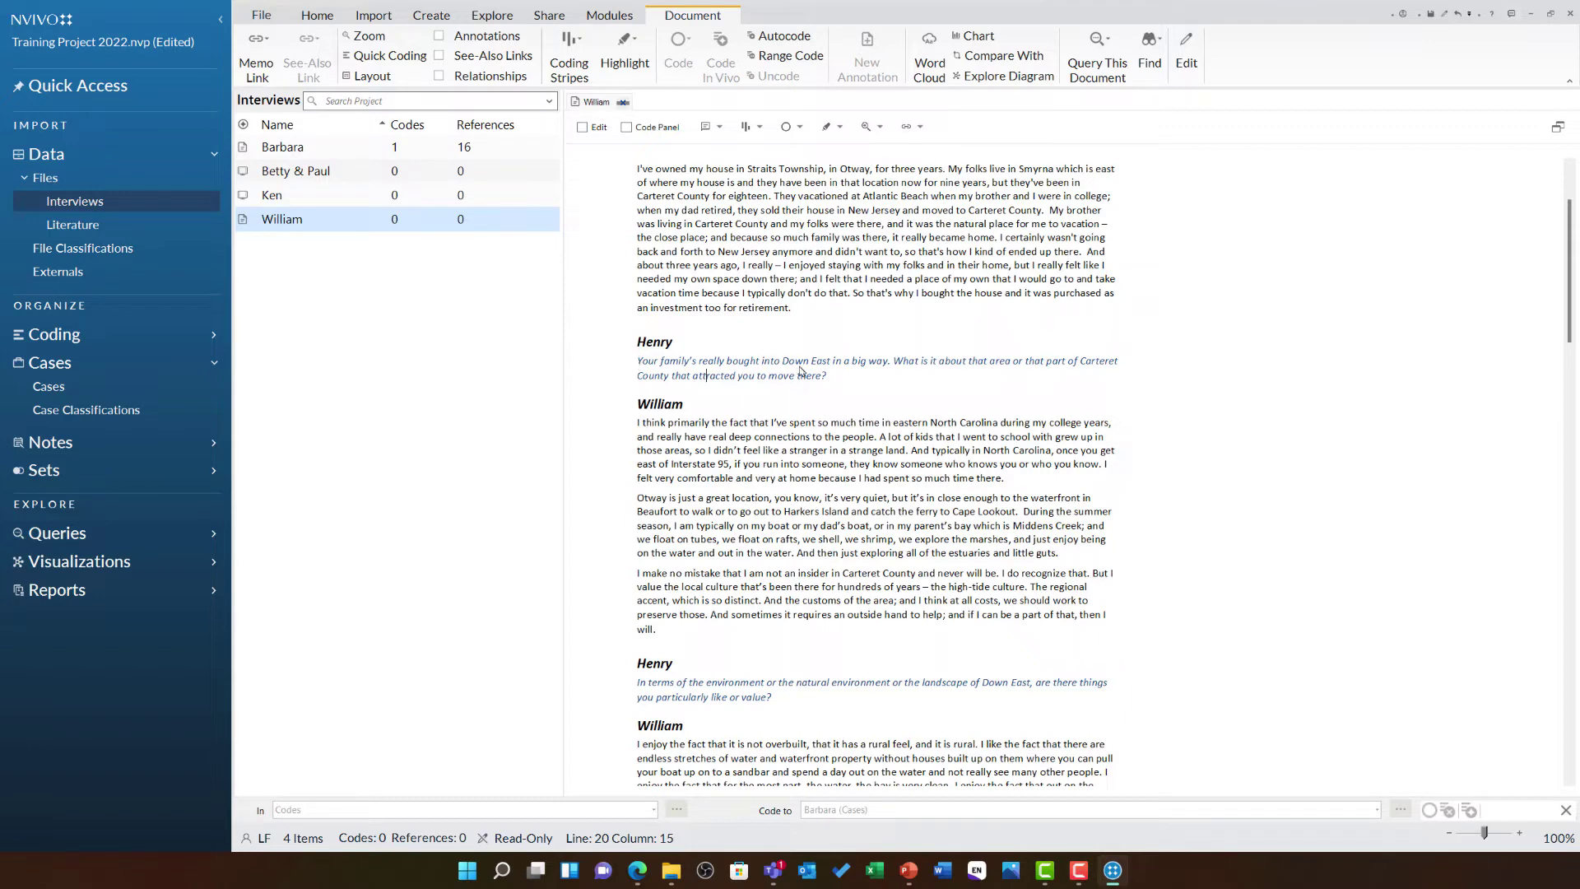
double_click(659, 407)
scroll(658, 426, "down", 1)
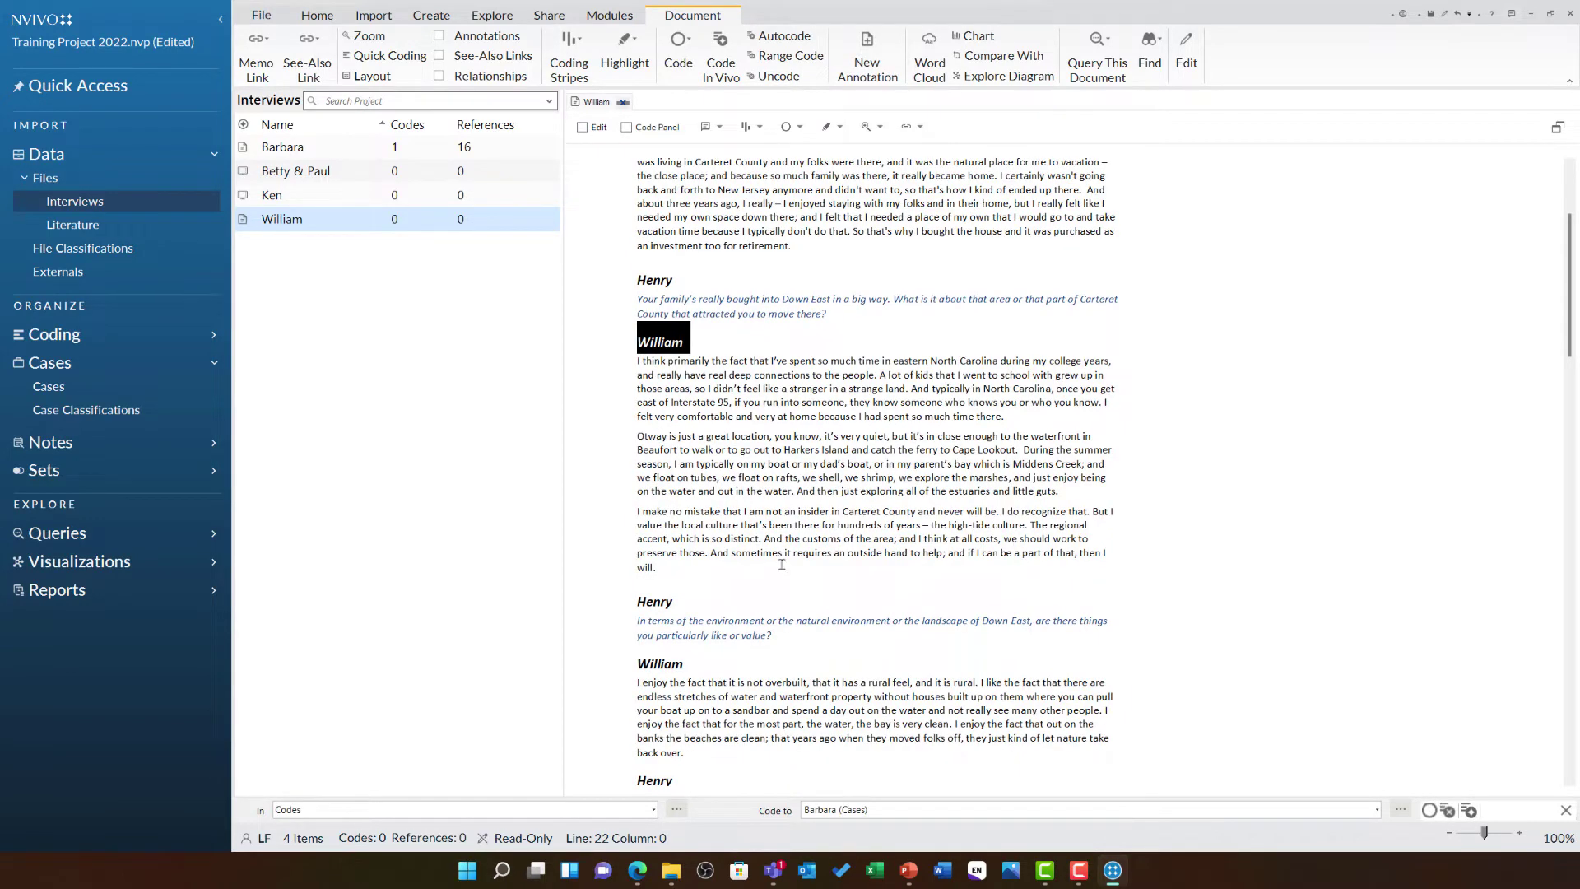
scroll(780, 565, "down", 3)
scroll(781, 564, "down", 2)
left_click(785, 550)
scroll(784, 552, "down", 3)
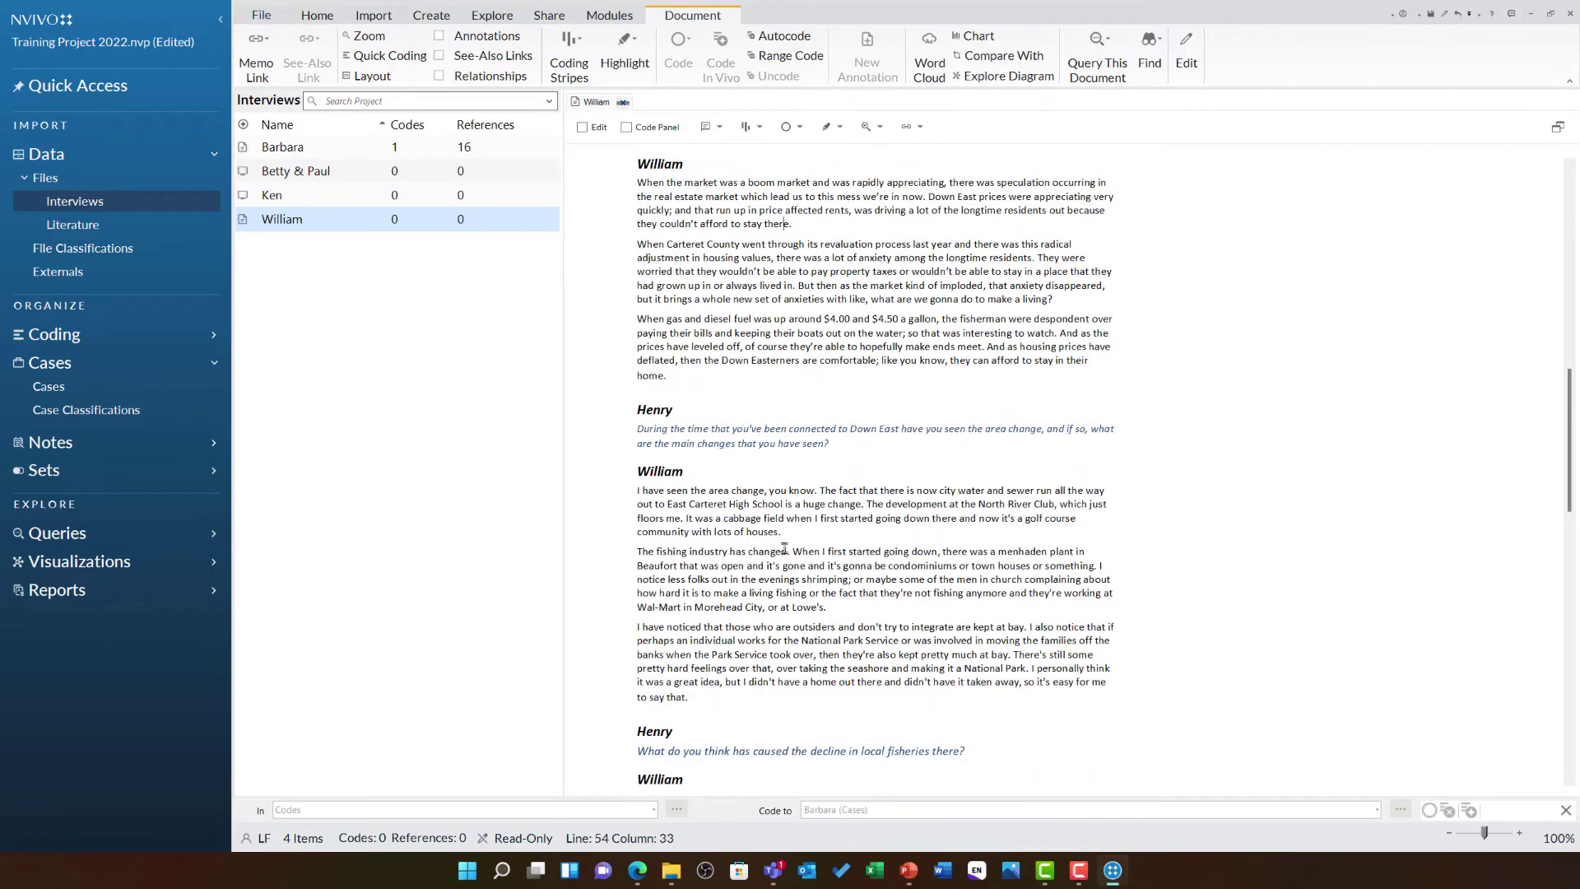
scroll(788, 552, "down", 2)
scroll(787, 552, "down", 3)
scroll(788, 552, "up", 3)
scroll(790, 553, "up", 3)
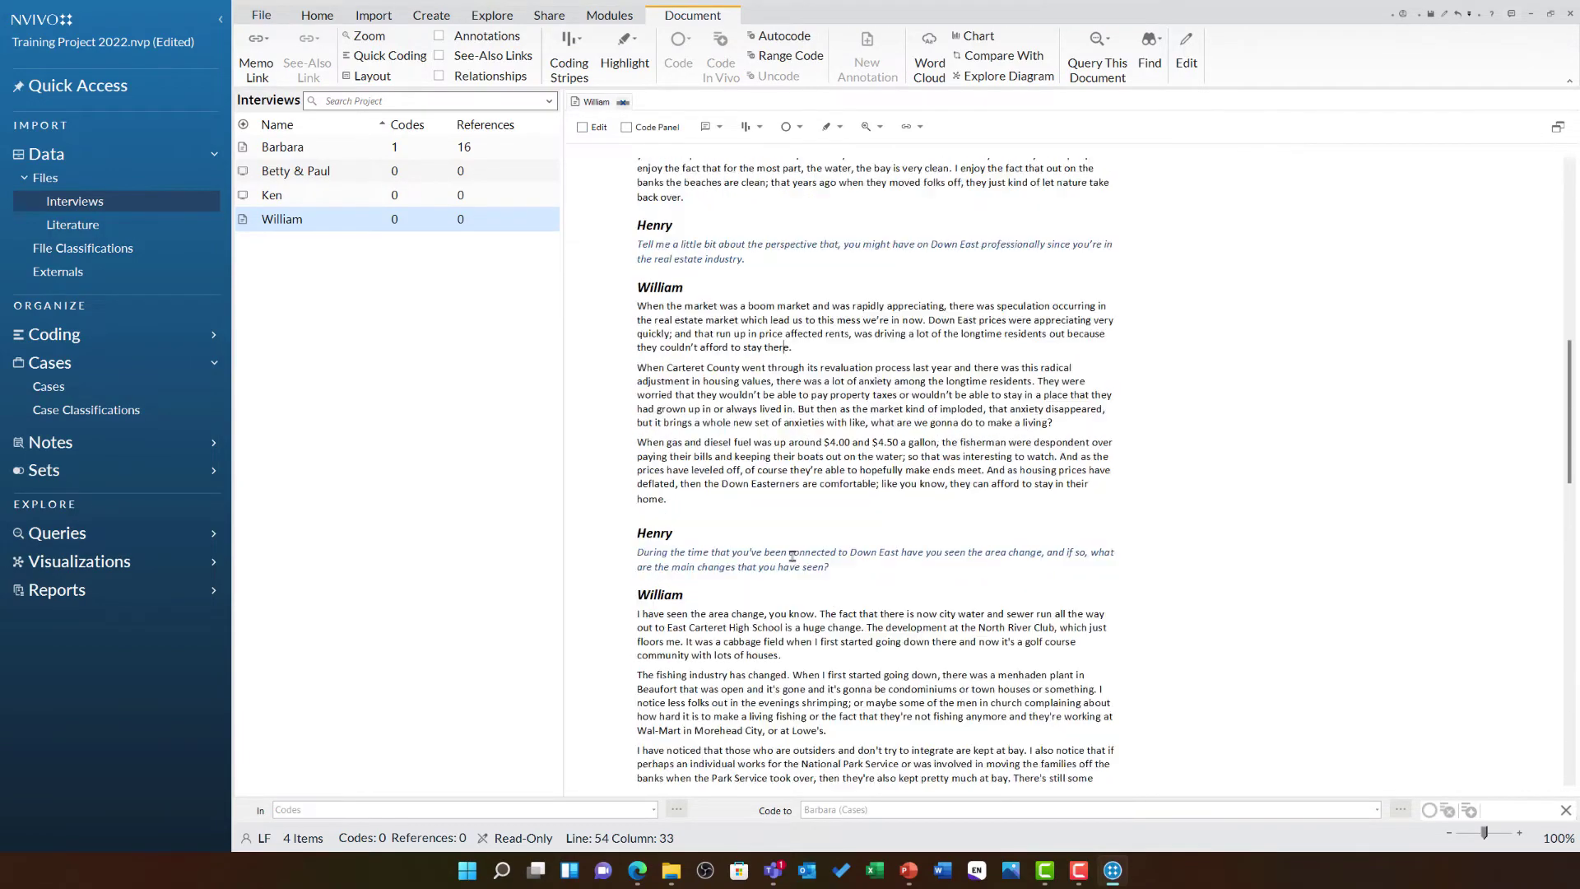
scroll(789, 553, "up", 3)
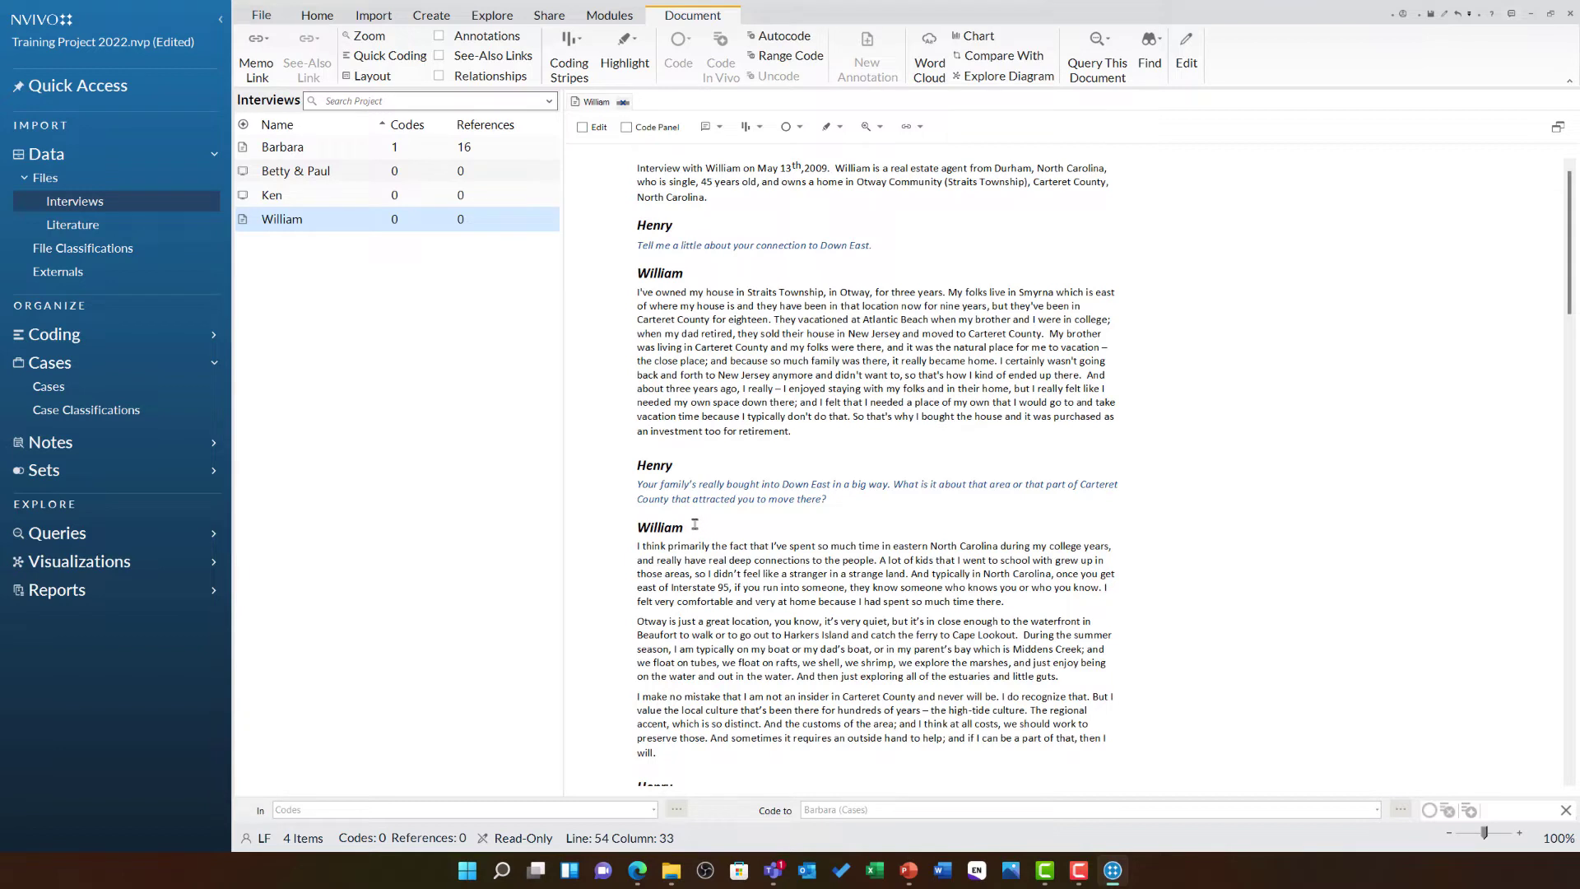
- Autocode William's interview by speaker name and advance to the speaker-names step
right_click(353, 230)
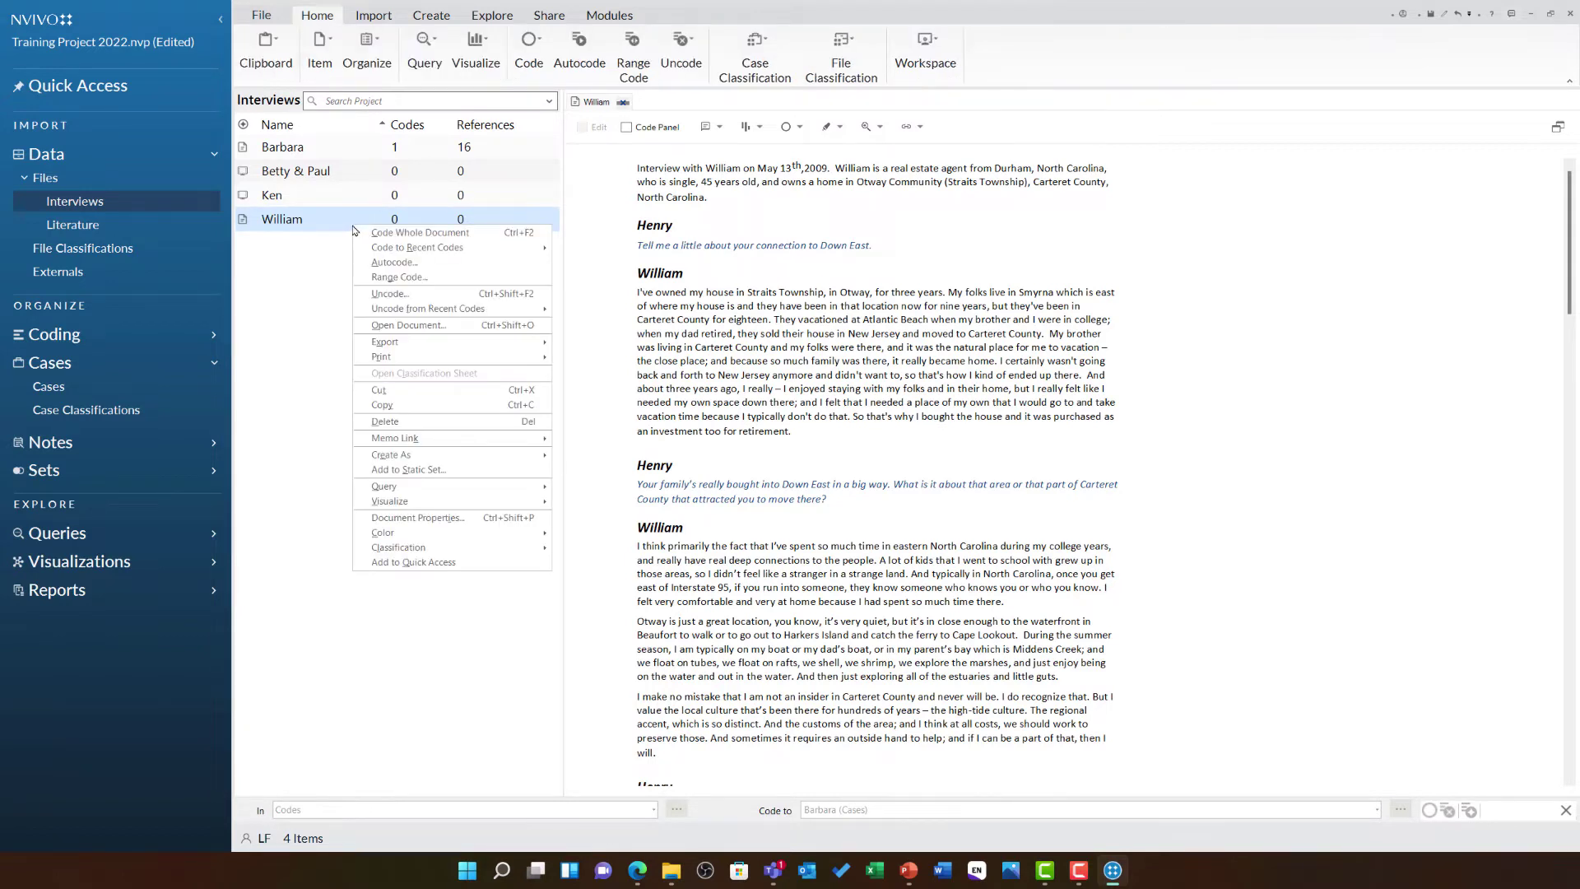
left_click(482, 263)
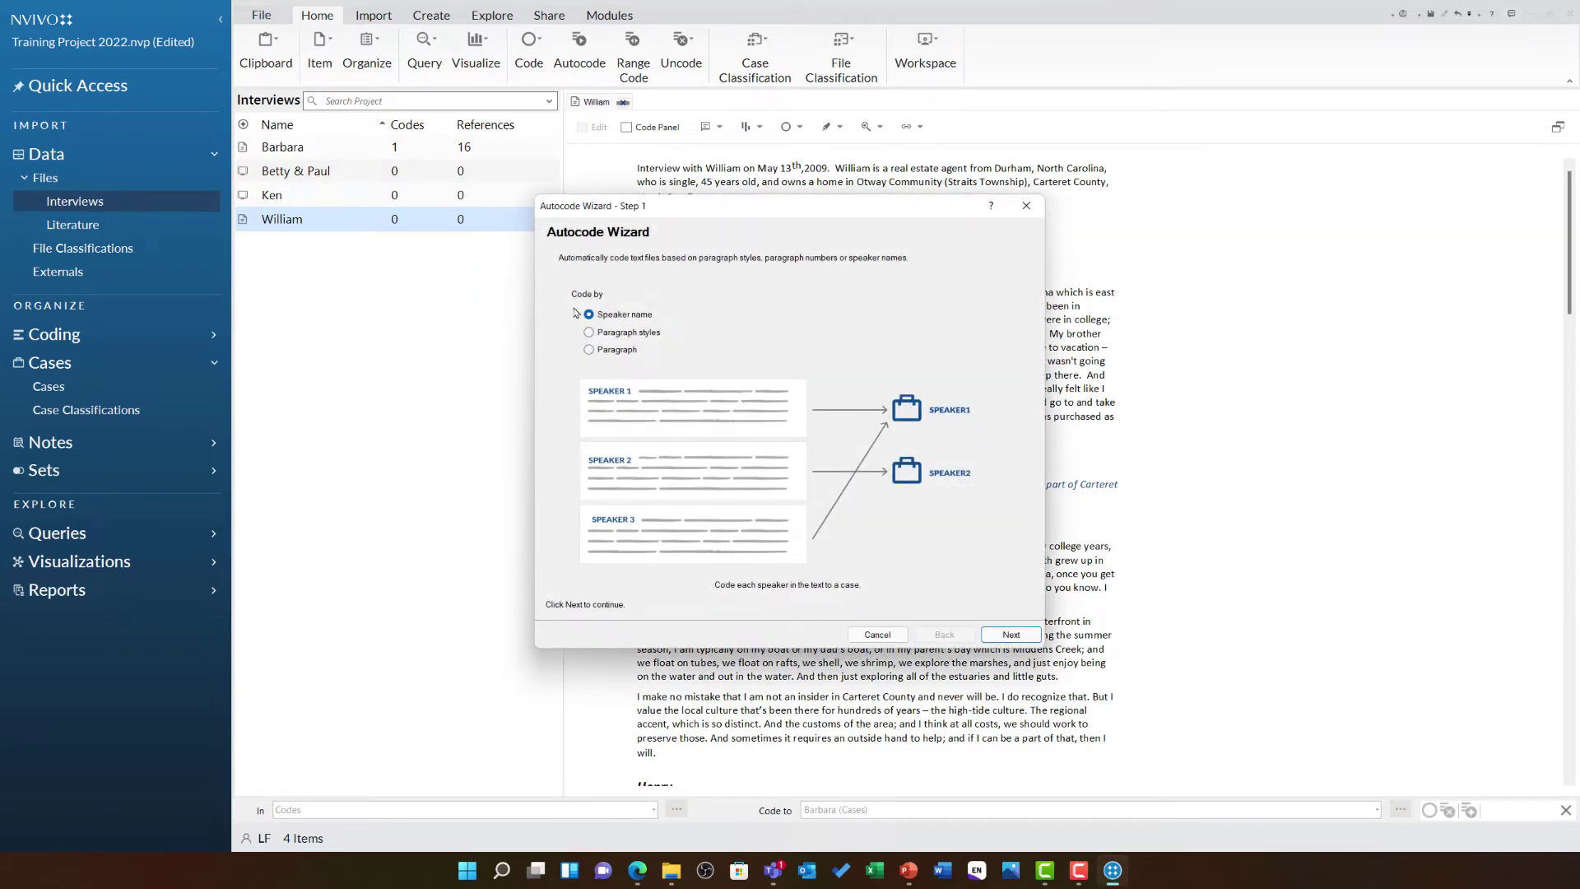
left_click(1032, 634)
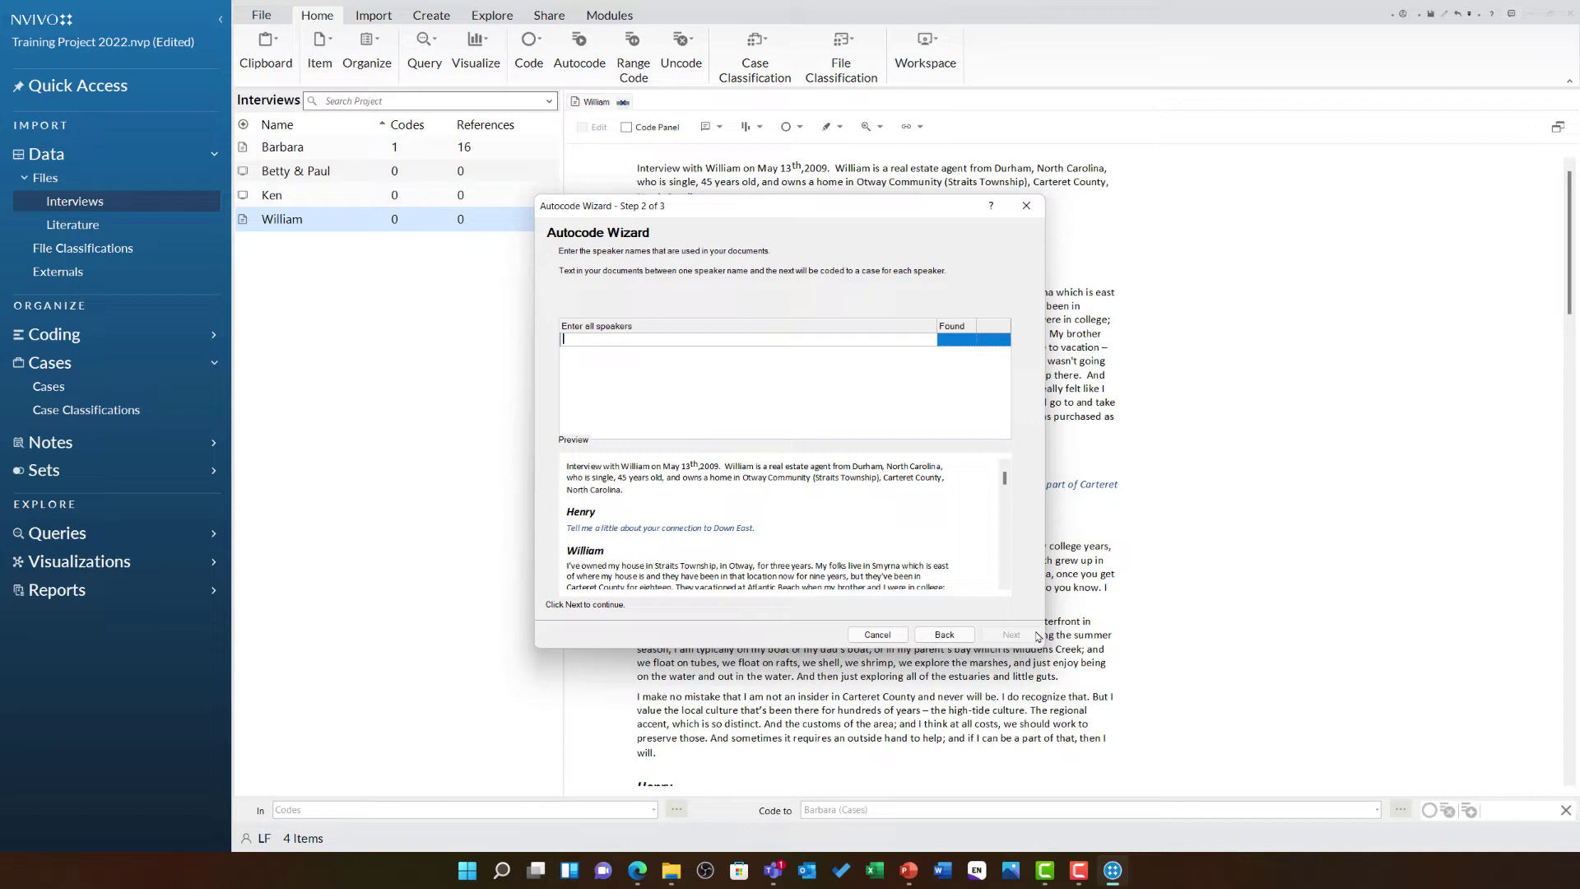
type("Henry")
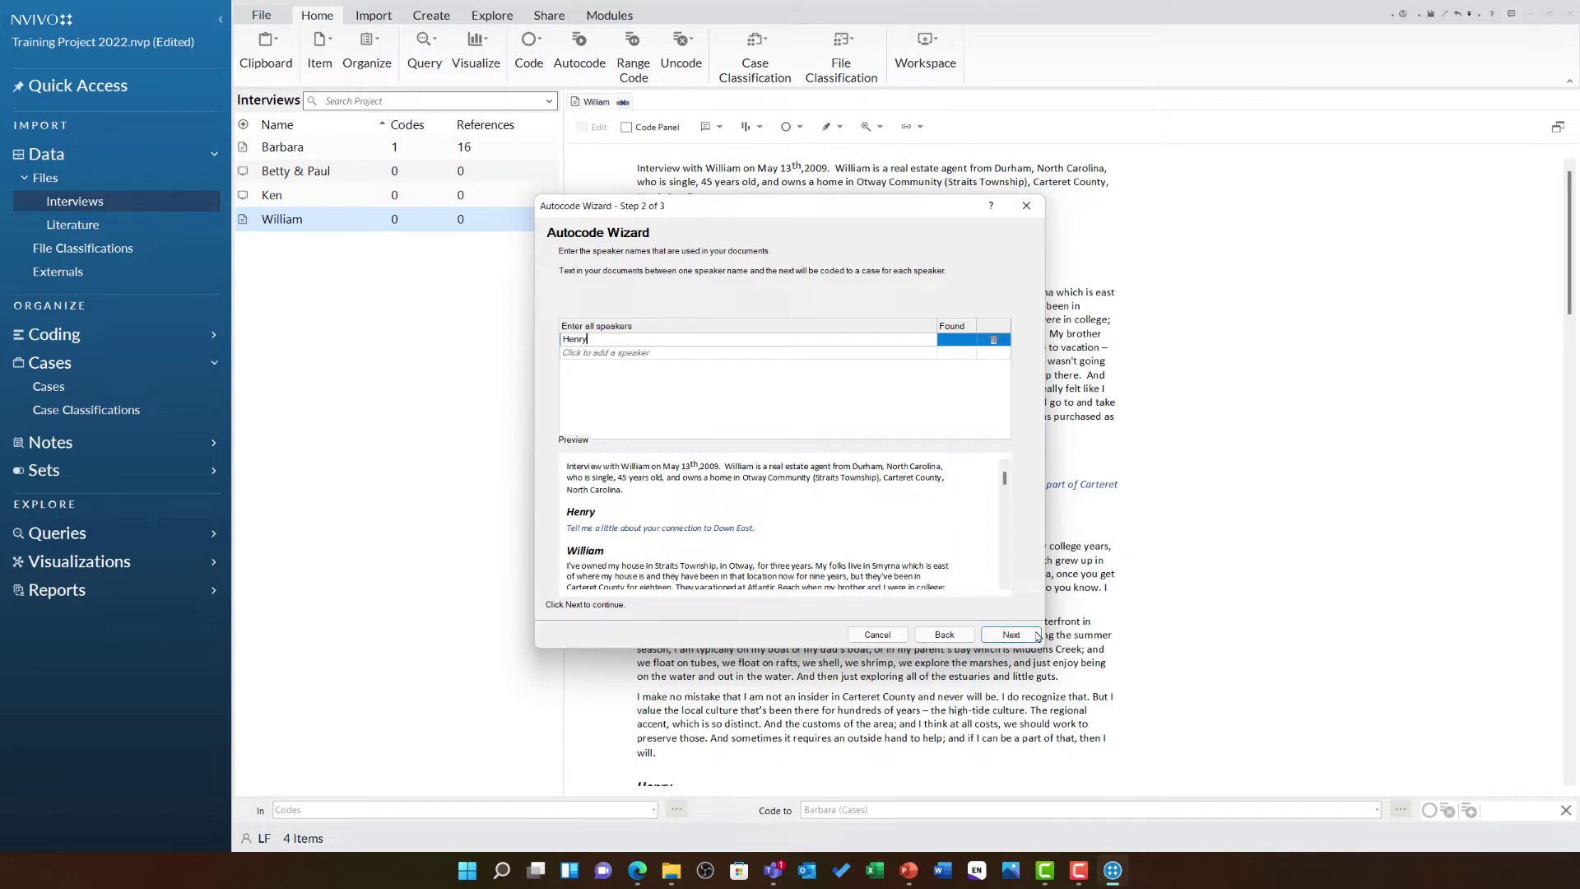
- Enter Henry and William as speakers, confirm both in the preview, and continue
key("Return")
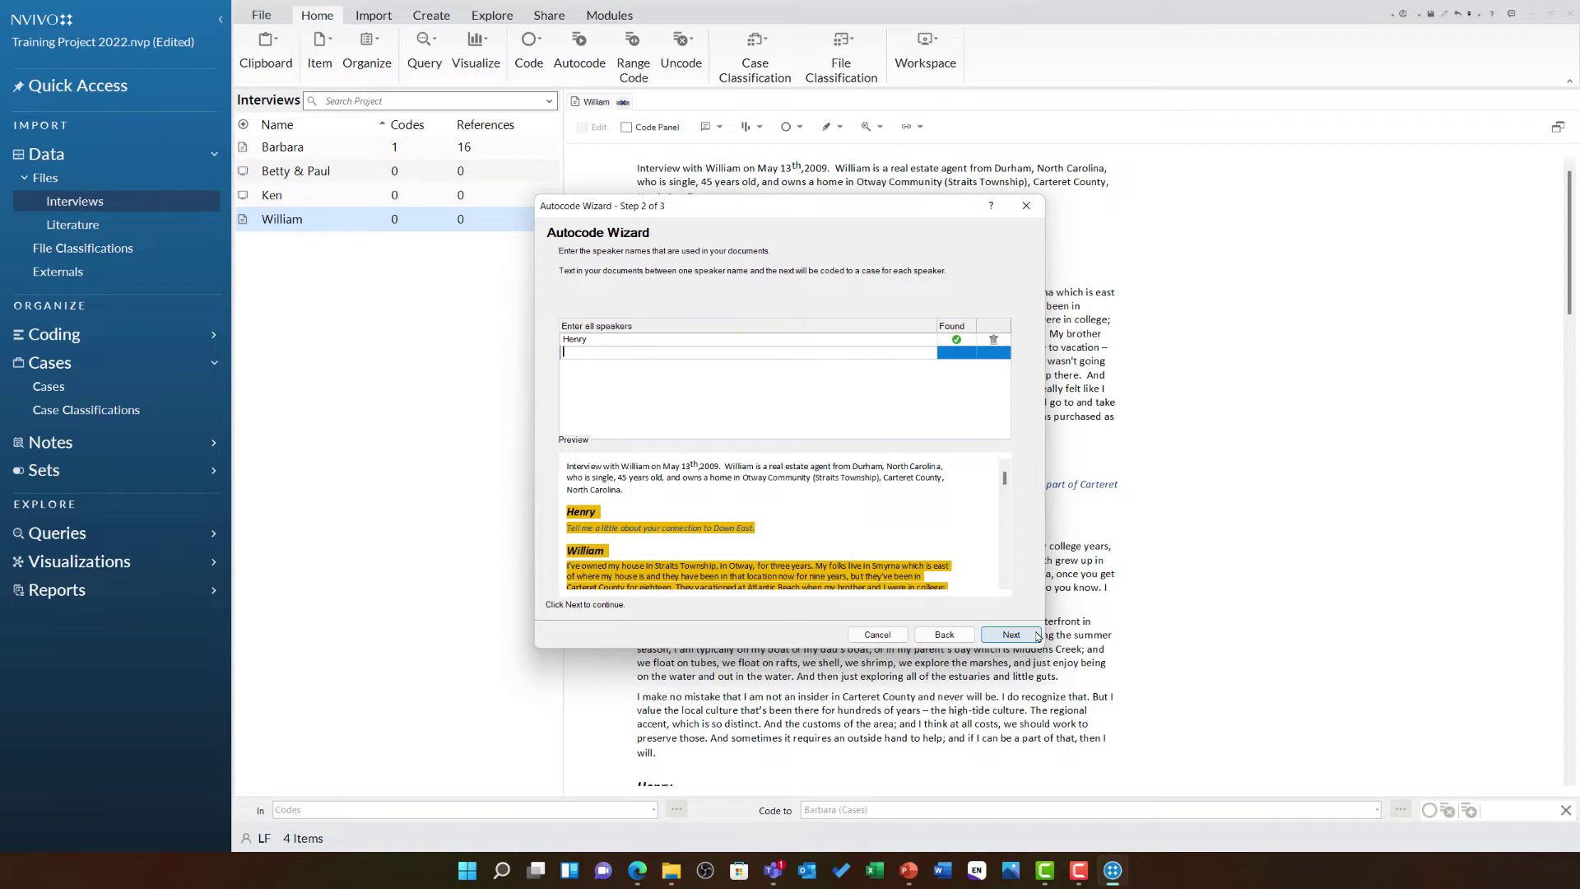
type("William")
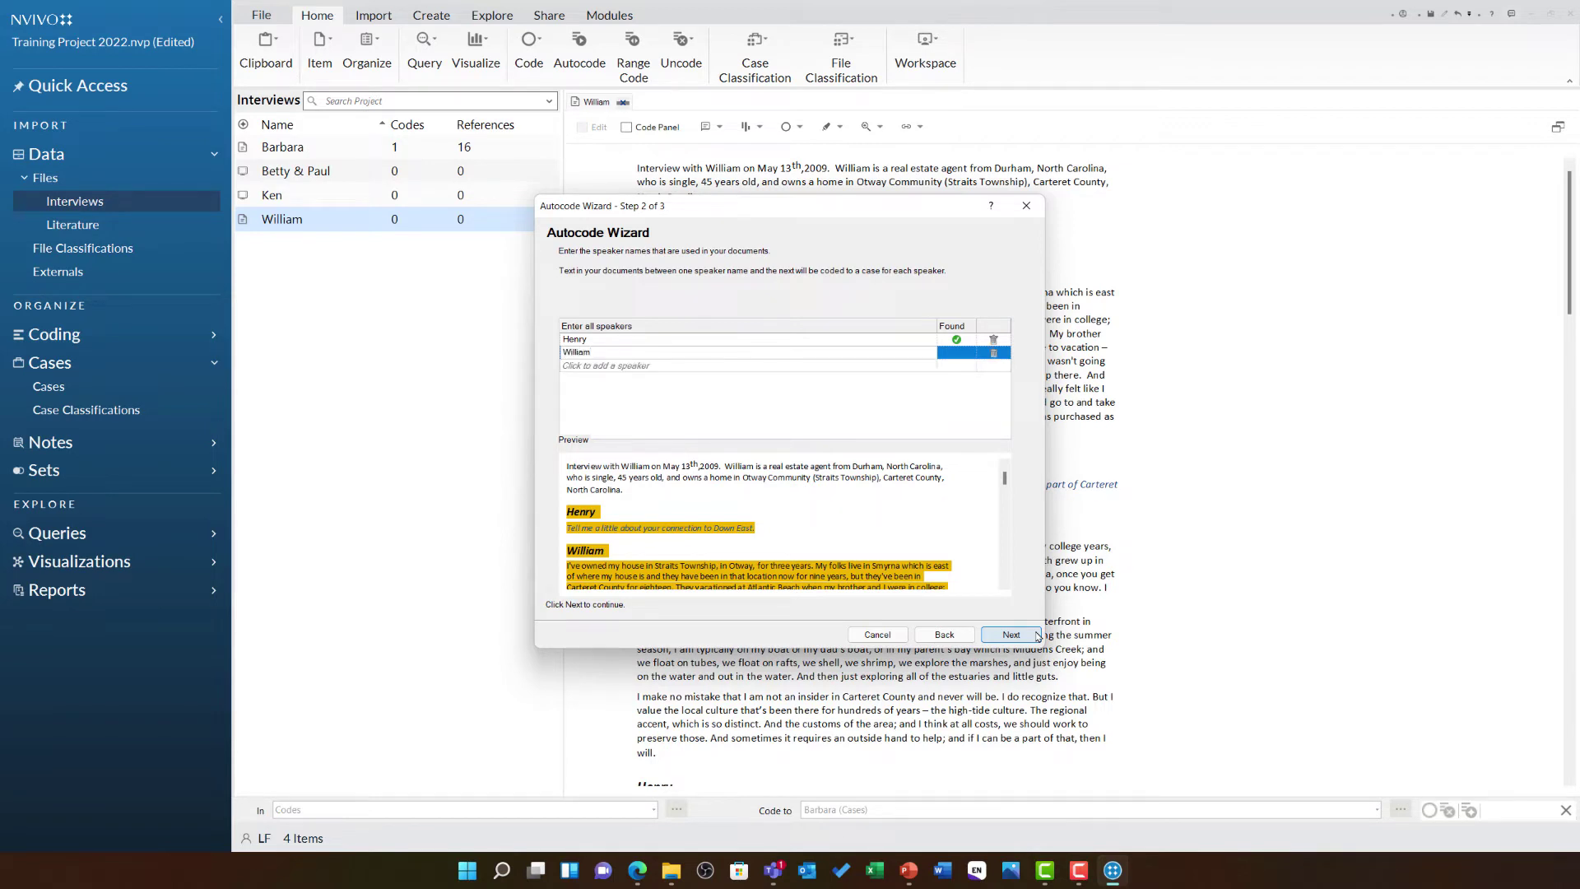
left_click(924, 497)
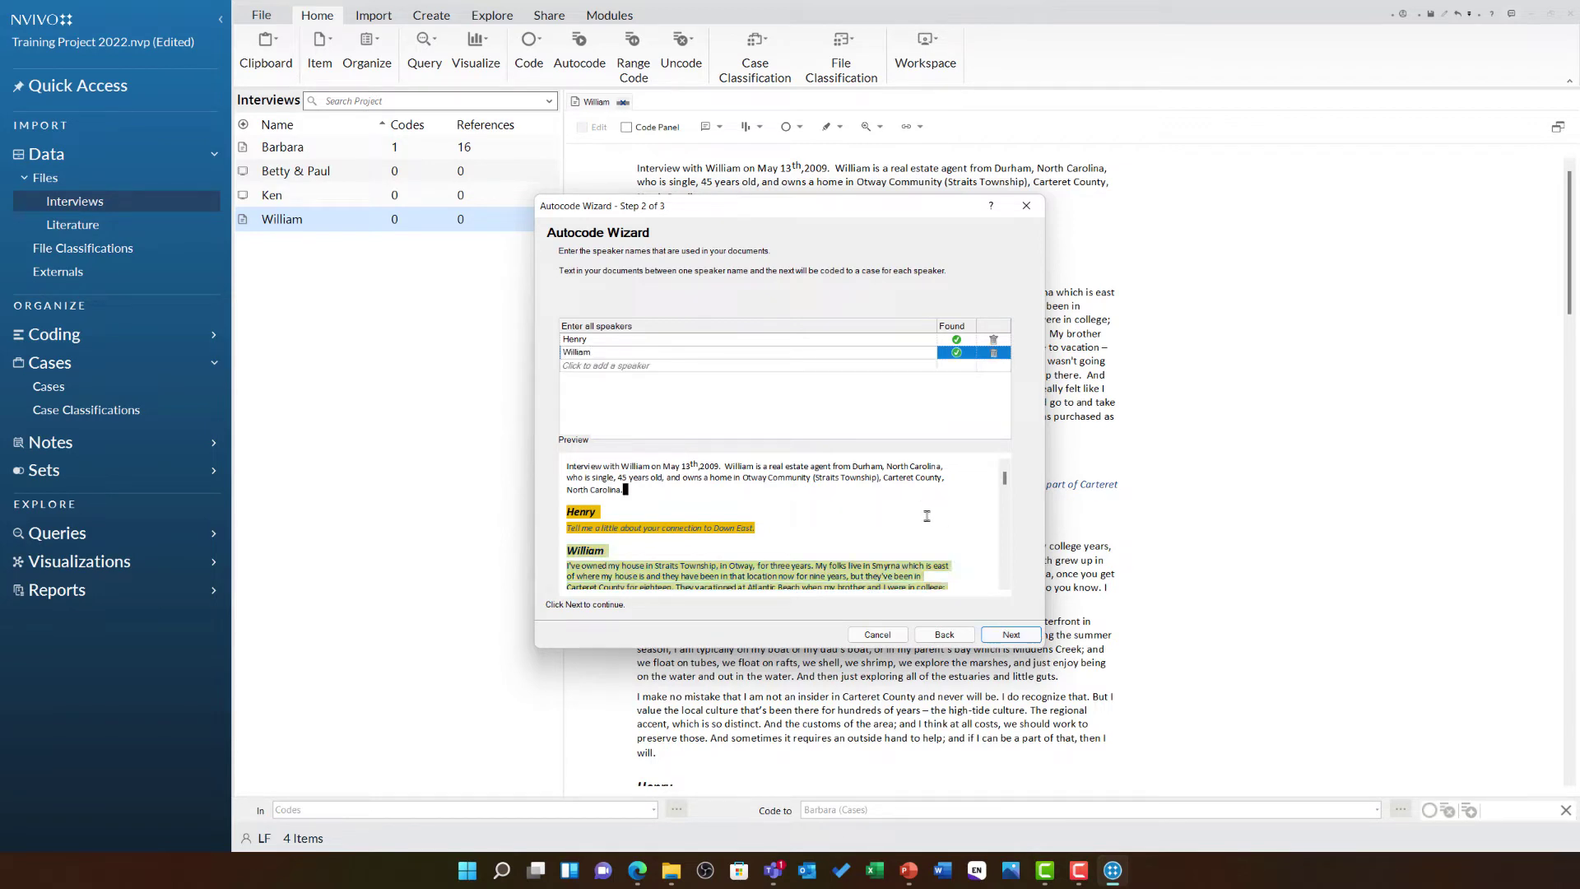
scroll(926, 515, "down", 3)
scroll(927, 516, "up", 3)
scroll(925, 521, "down", 1)
scroll(922, 528, "down", 3)
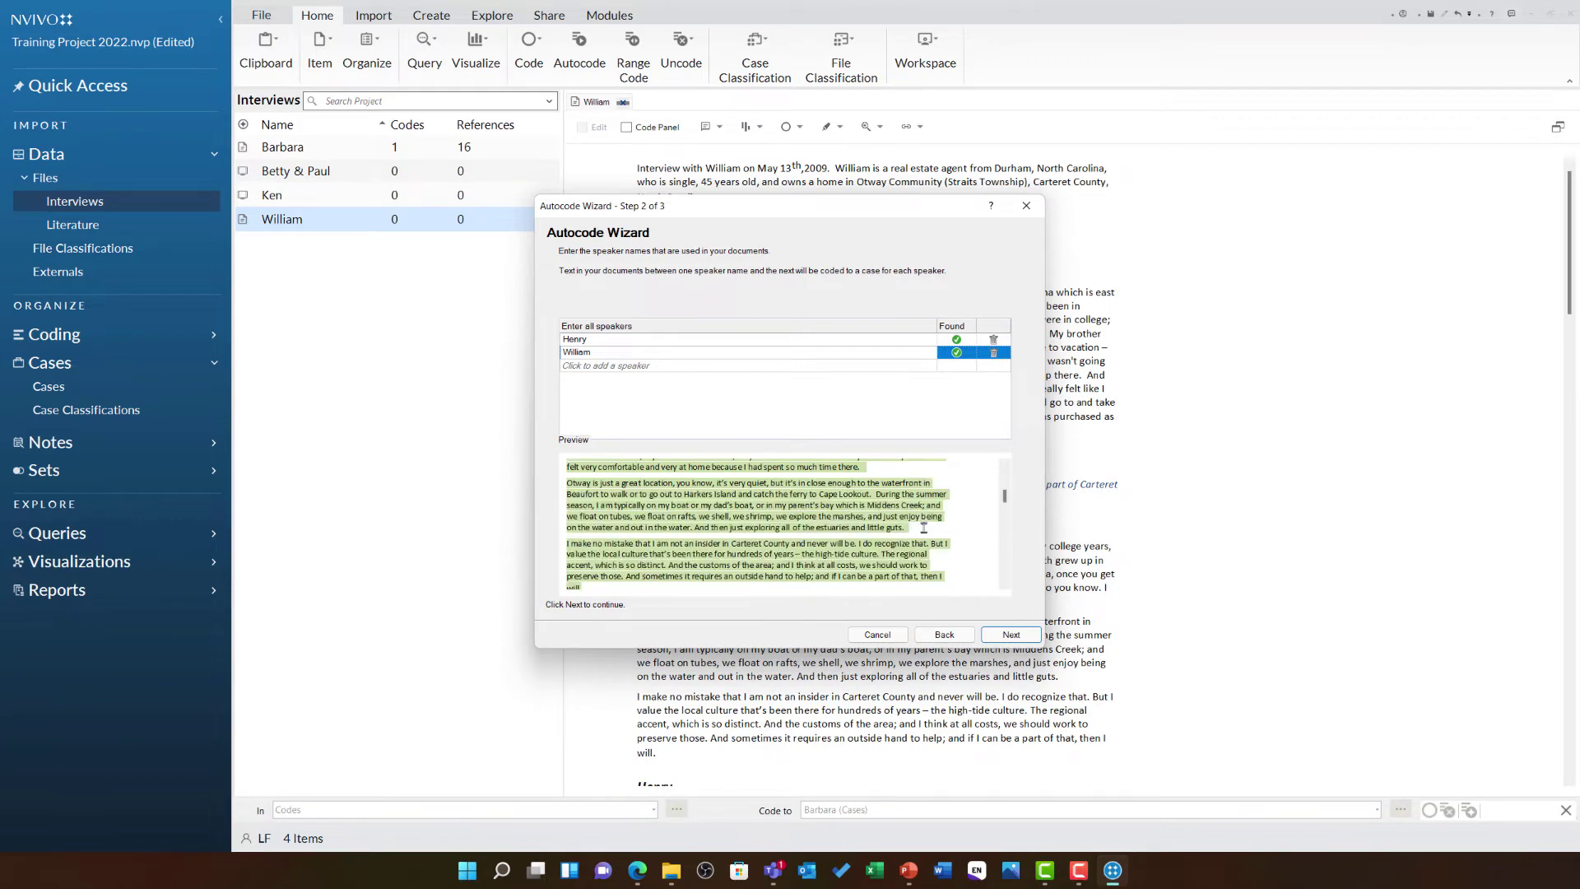
scroll(922, 528, "down", 3)
scroll(920, 524, "down", 3)
scroll(919, 526, "down", 3)
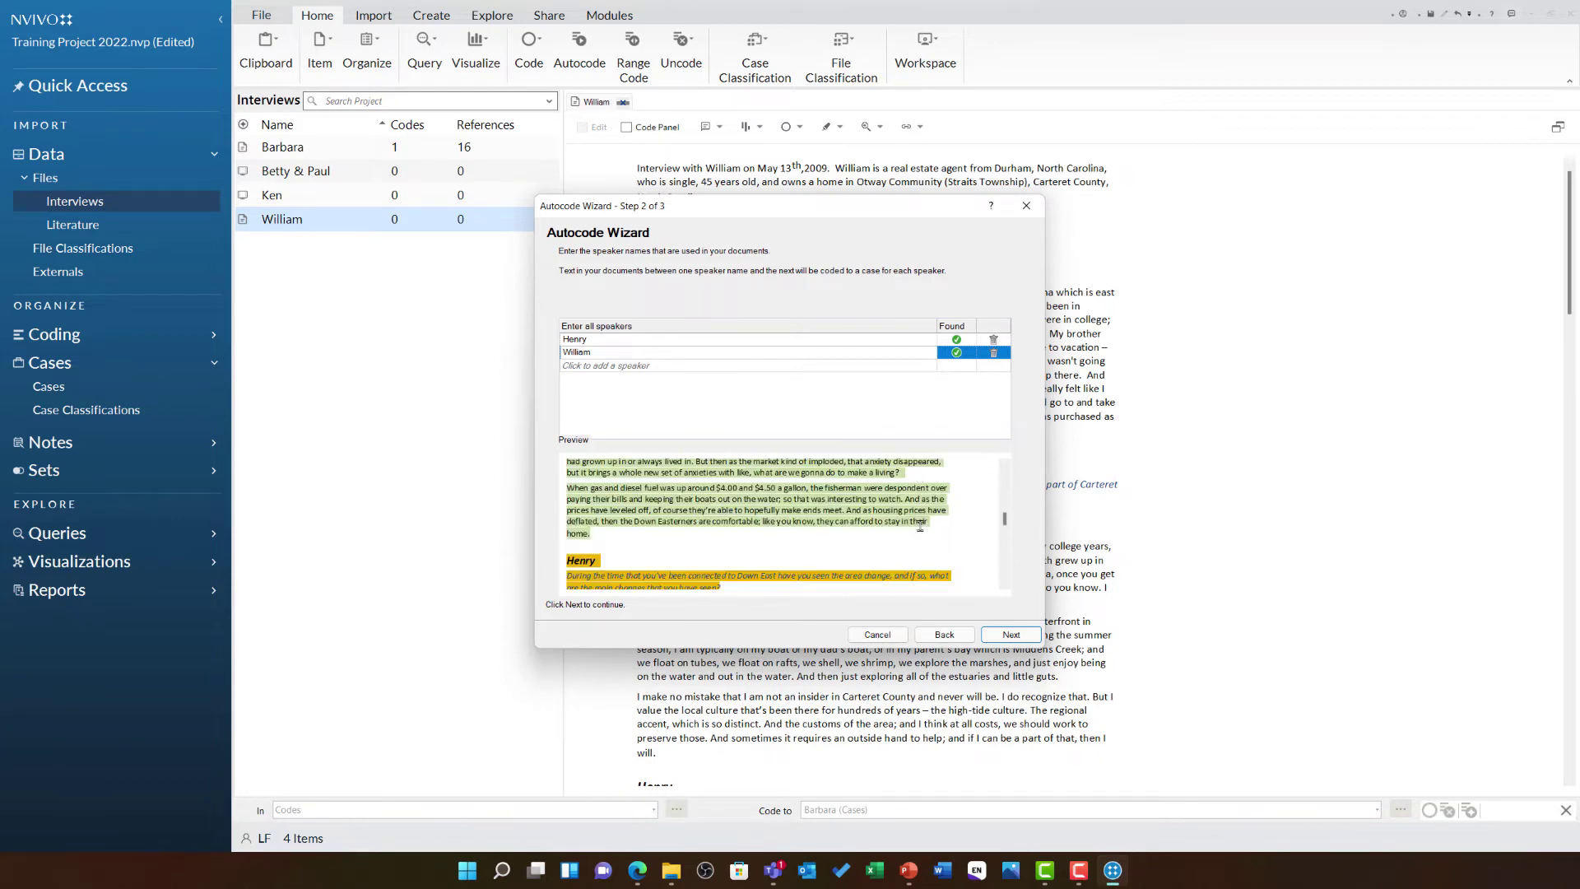
scroll(919, 527, "down", 3)
scroll(920, 526, "down", 3)
scroll(920, 526, "up", 2)
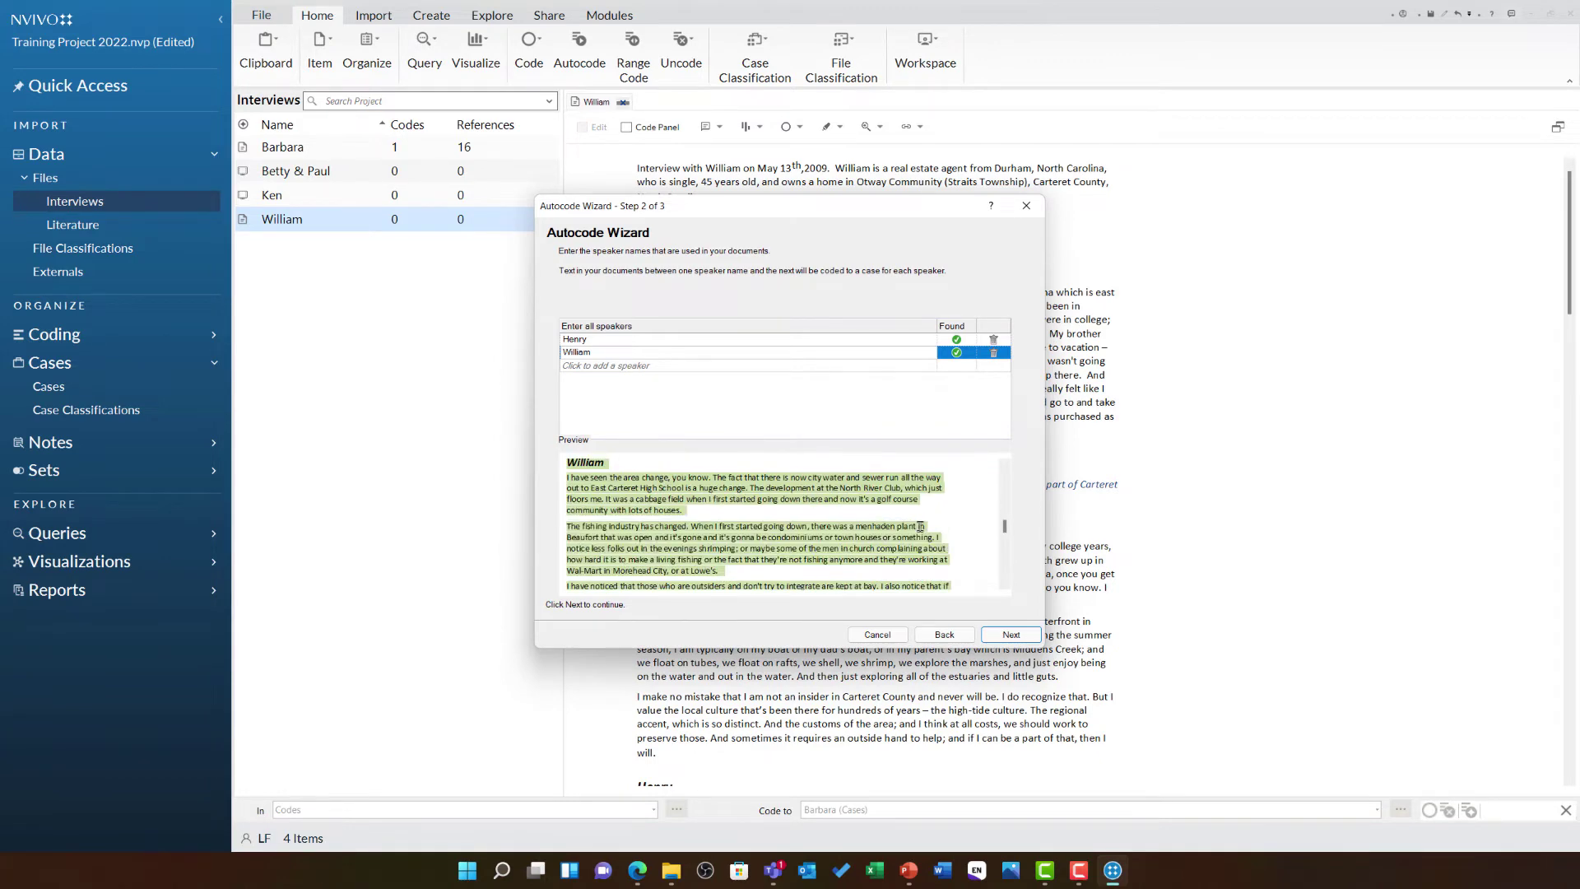
scroll(920, 525, "up", 1)
scroll(922, 525, "down", 3)
scroll(920, 528, "down", 3)
scroll(921, 529, "down", 3)
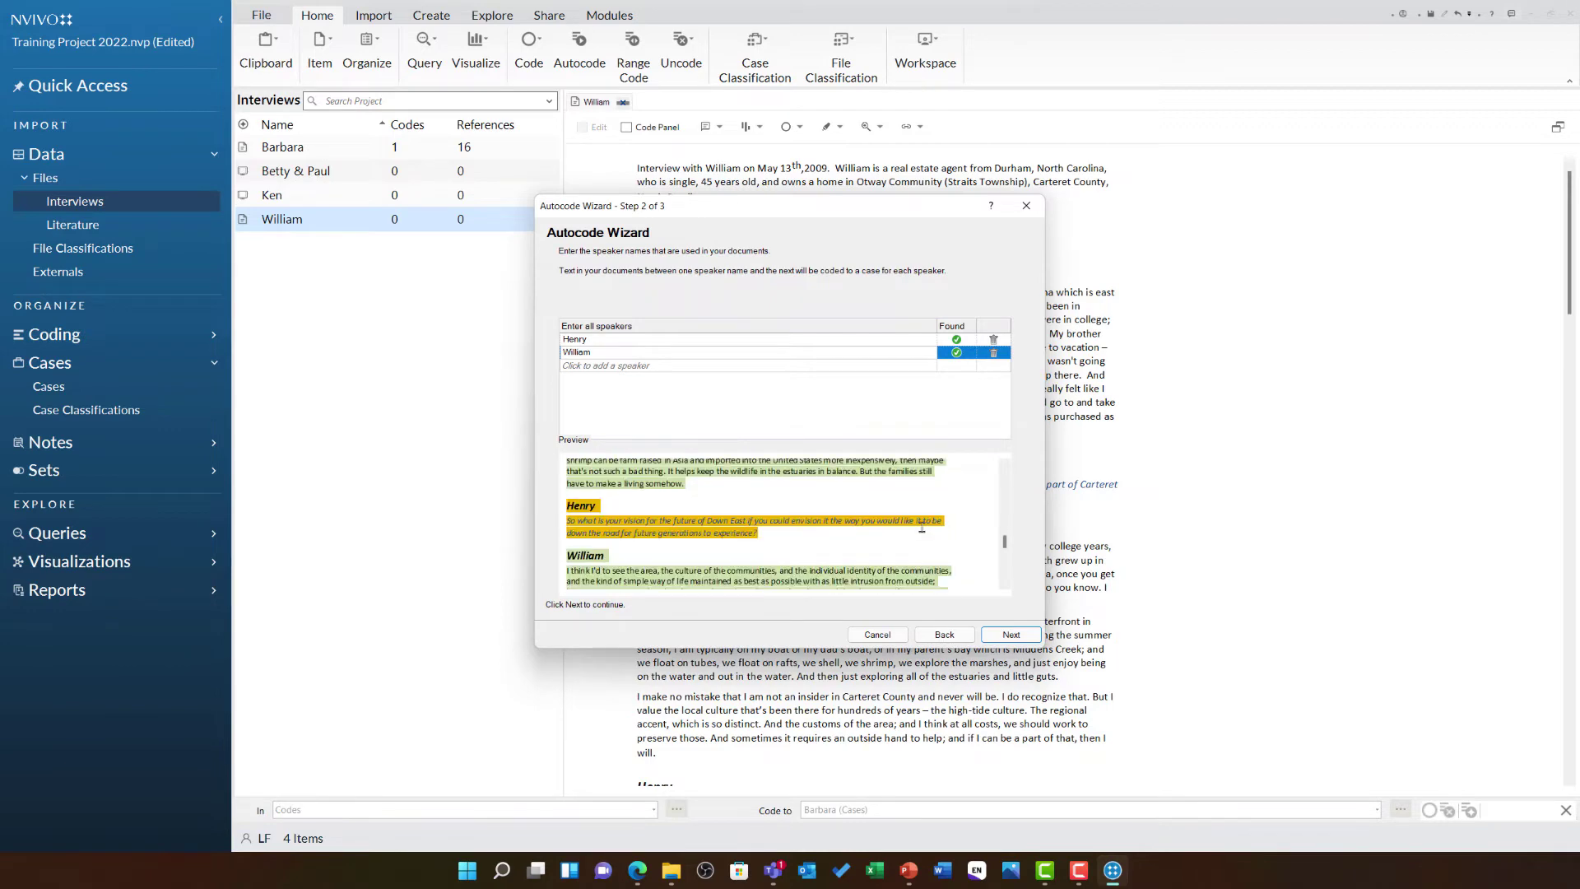
scroll(922, 528, "down", 3)
scroll(923, 530, "down", 3)
scroll(923, 528, "down", 3)
scroll(924, 528, "down", 3)
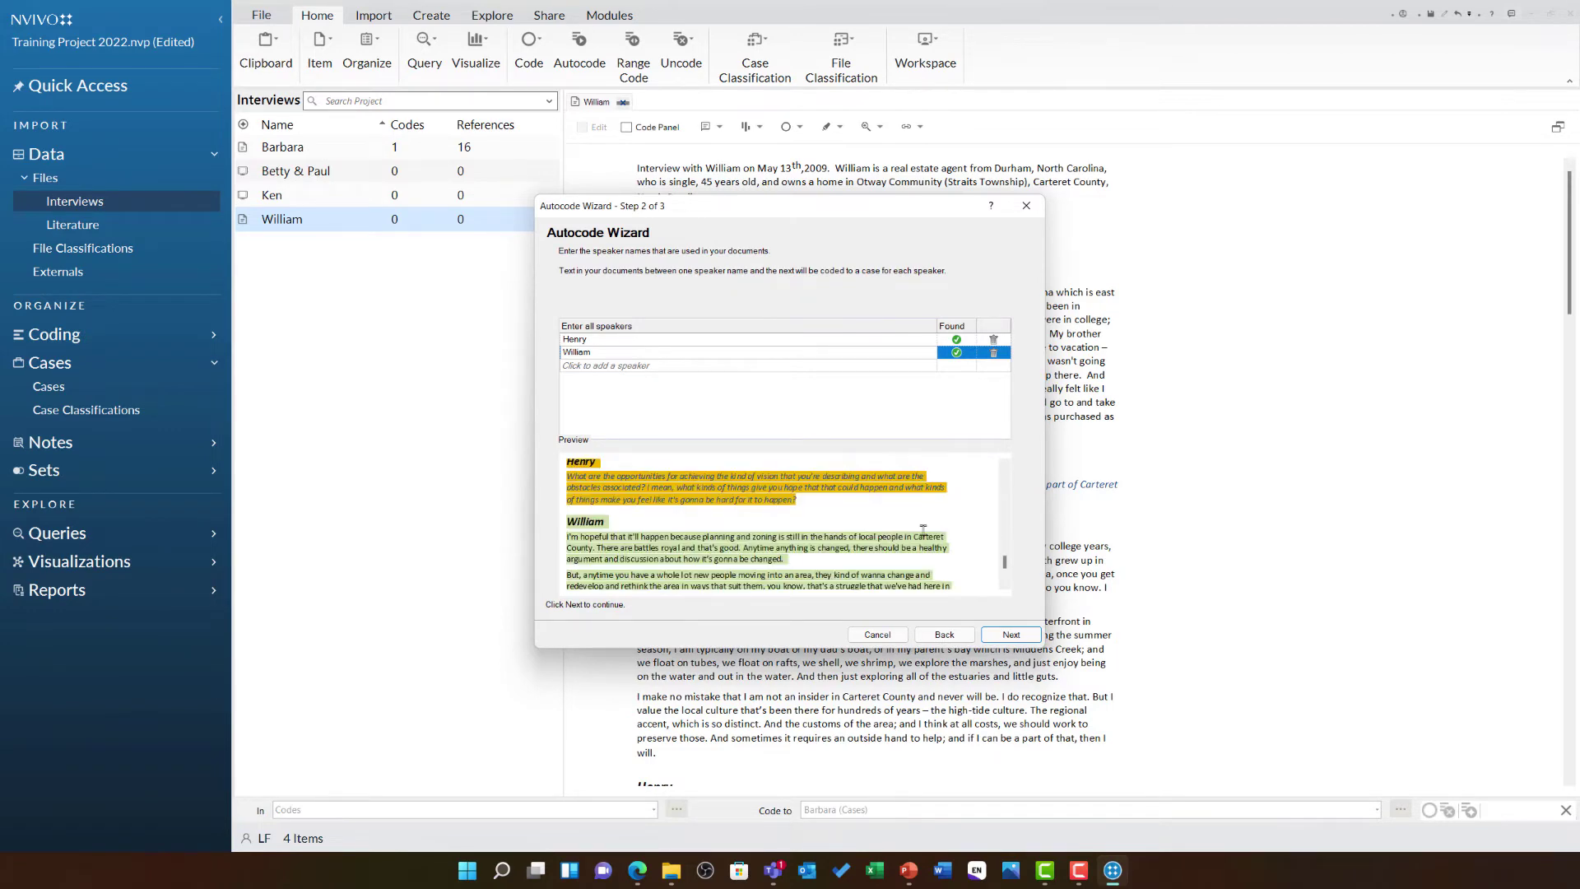
scroll(923, 530, "down", 3)
scroll(924, 530, "down", 2)
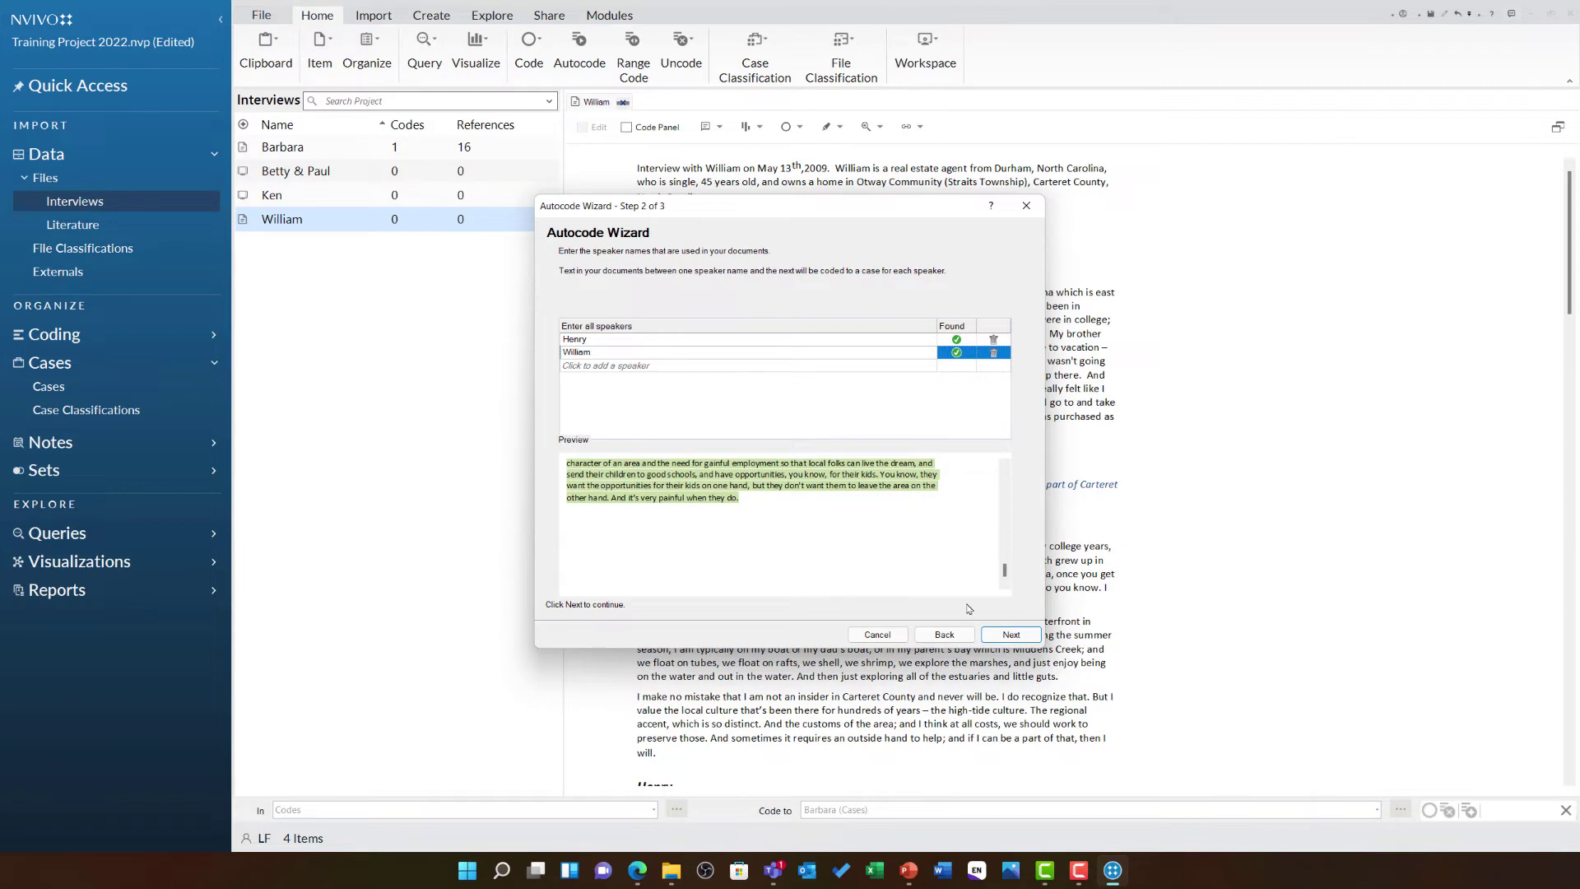
left_click(1010, 635)
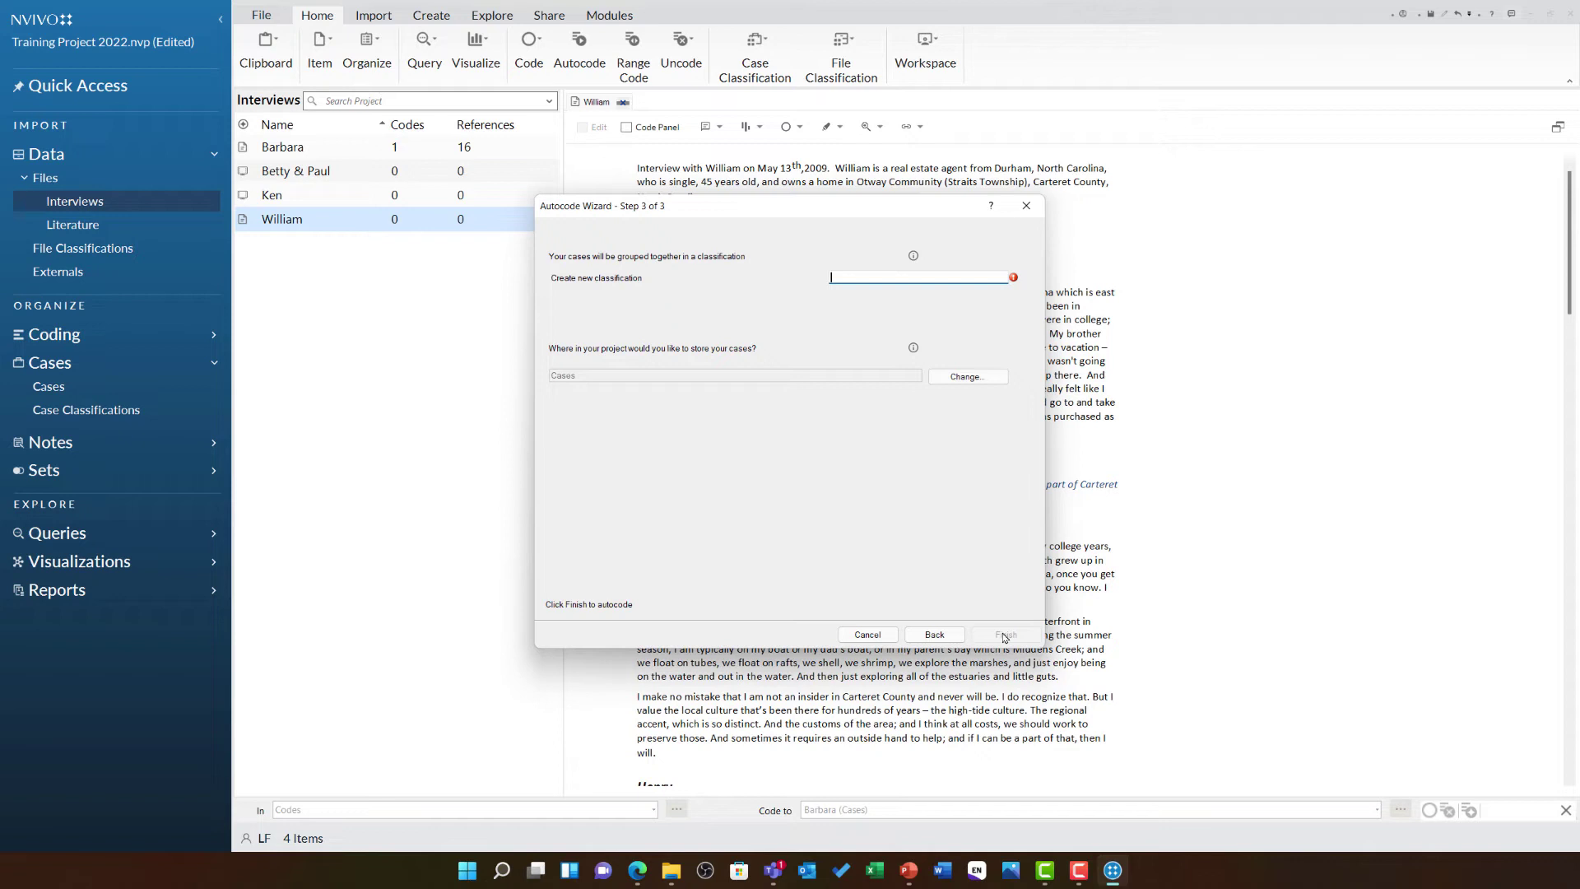
type("Person")
- Finish autocoding with the new case classification 'Person'
left_click(1010, 637)
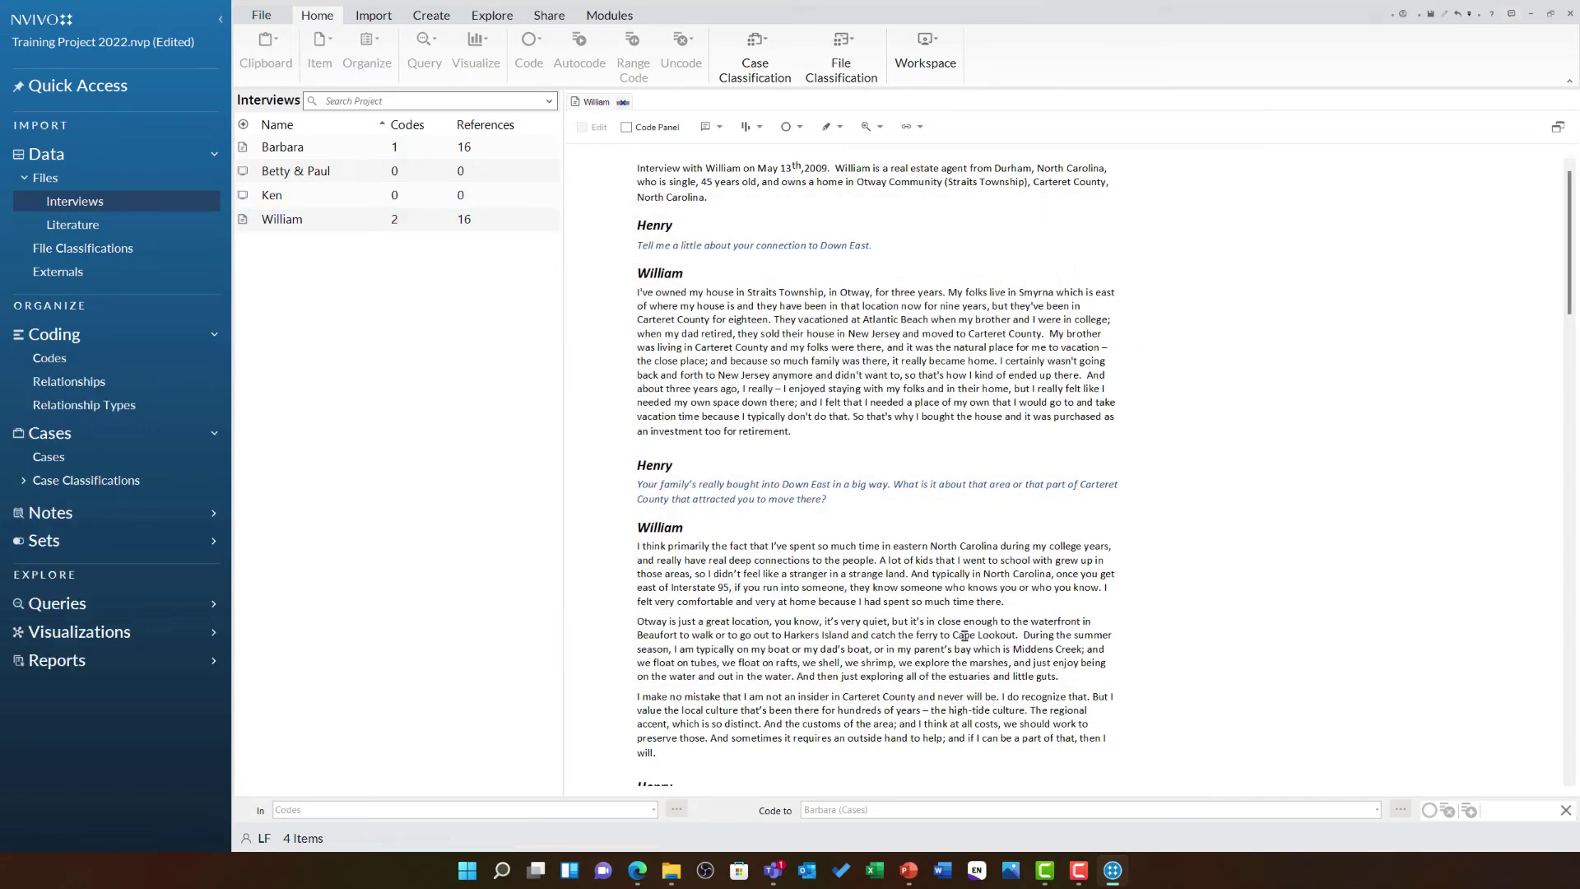
- Show the Cases list and display all coding stripes on William's interview
left_click(93, 463)
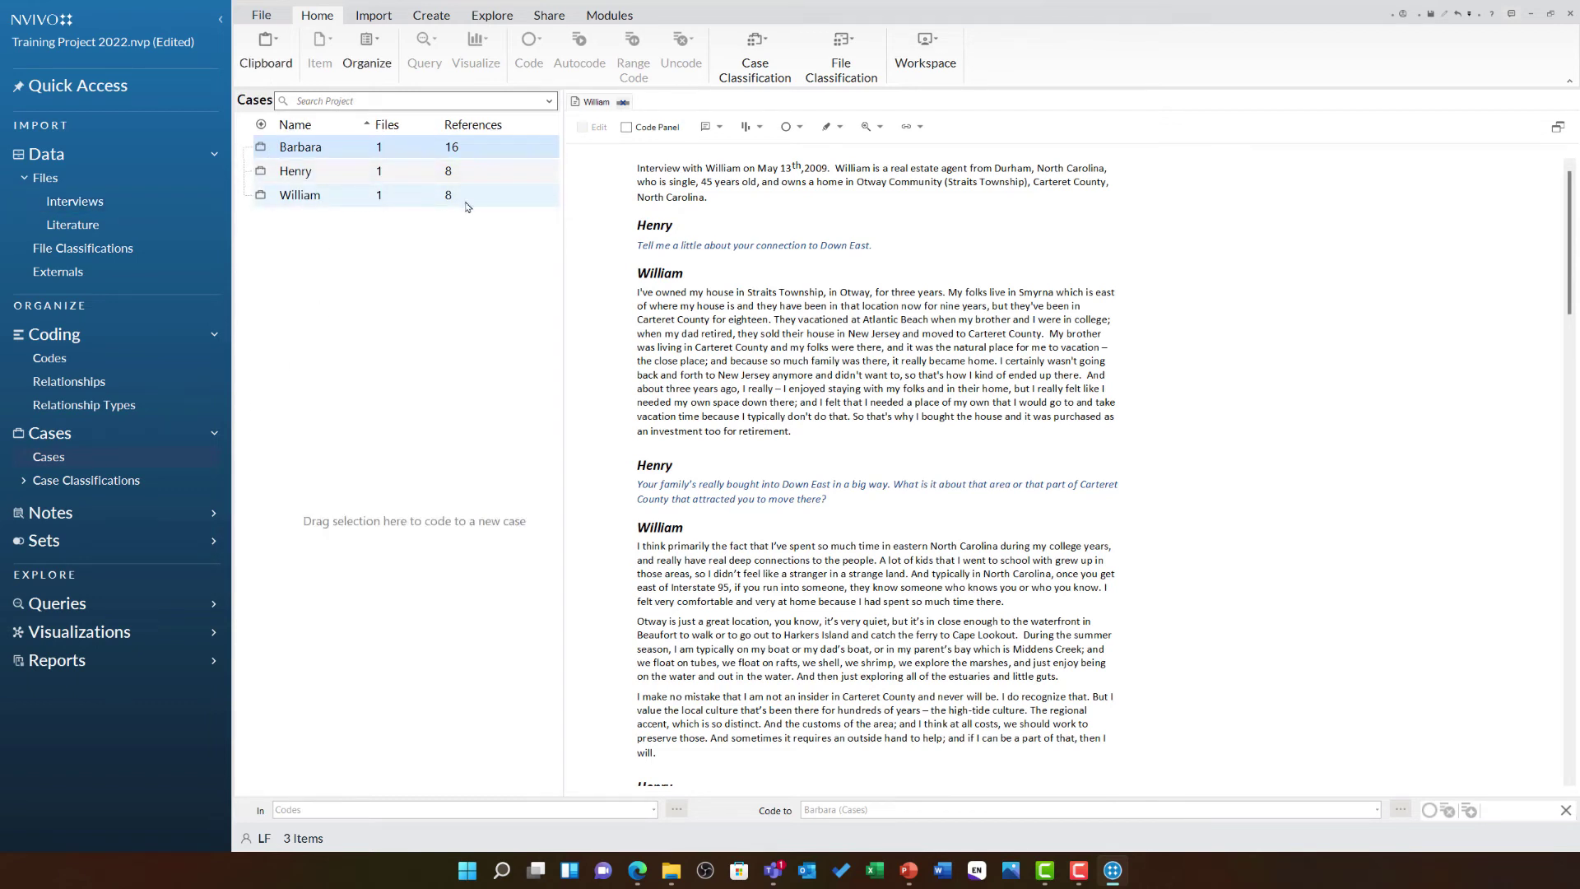
left_click(749, 126)
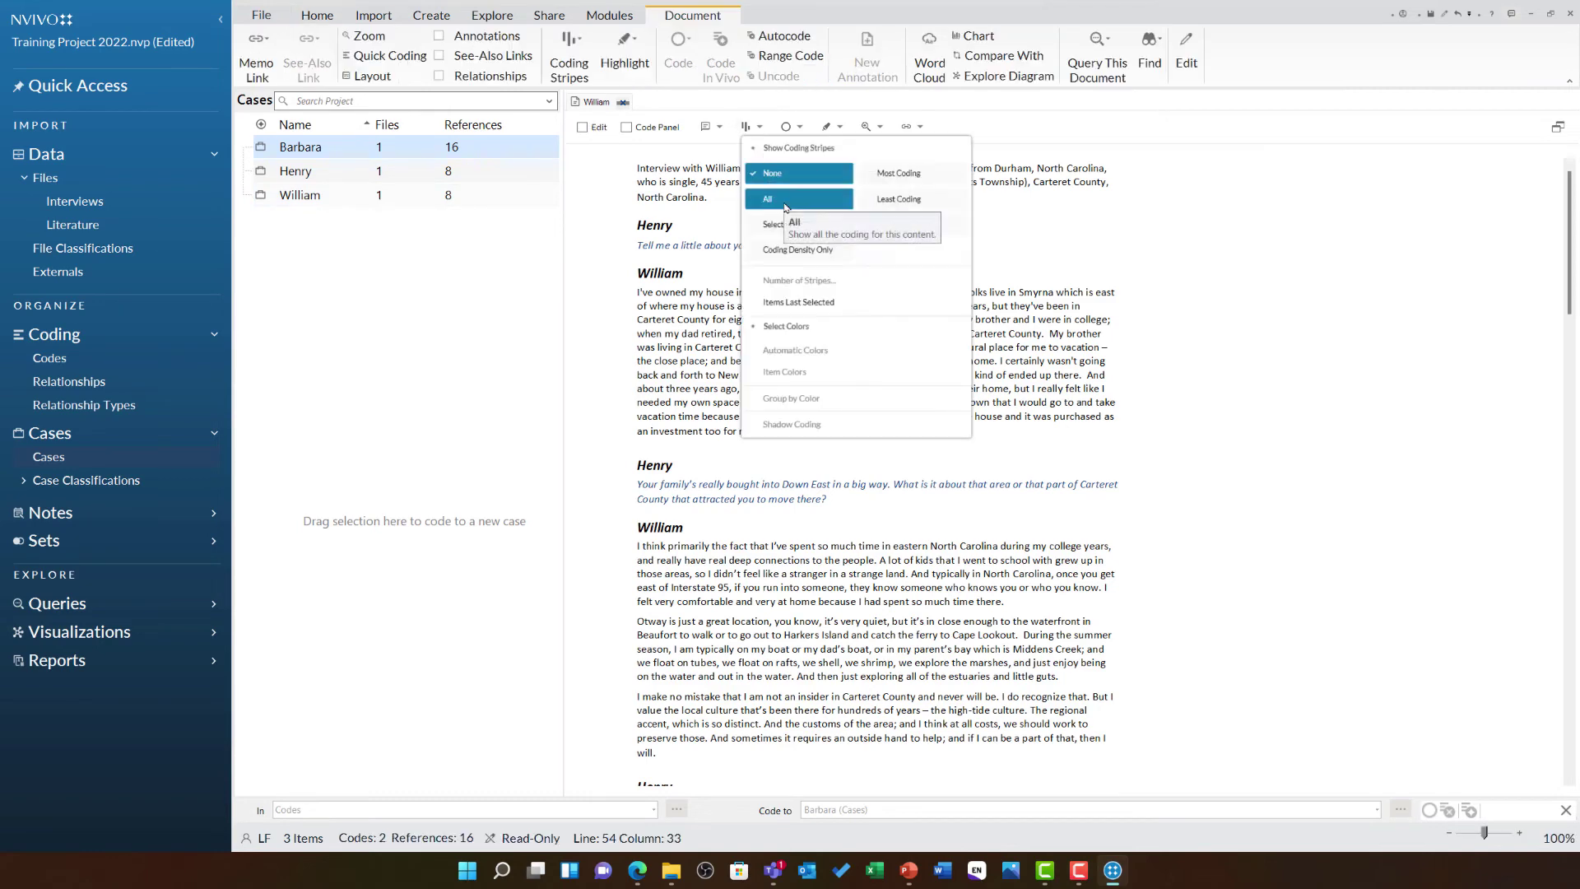
left_click(777, 200)
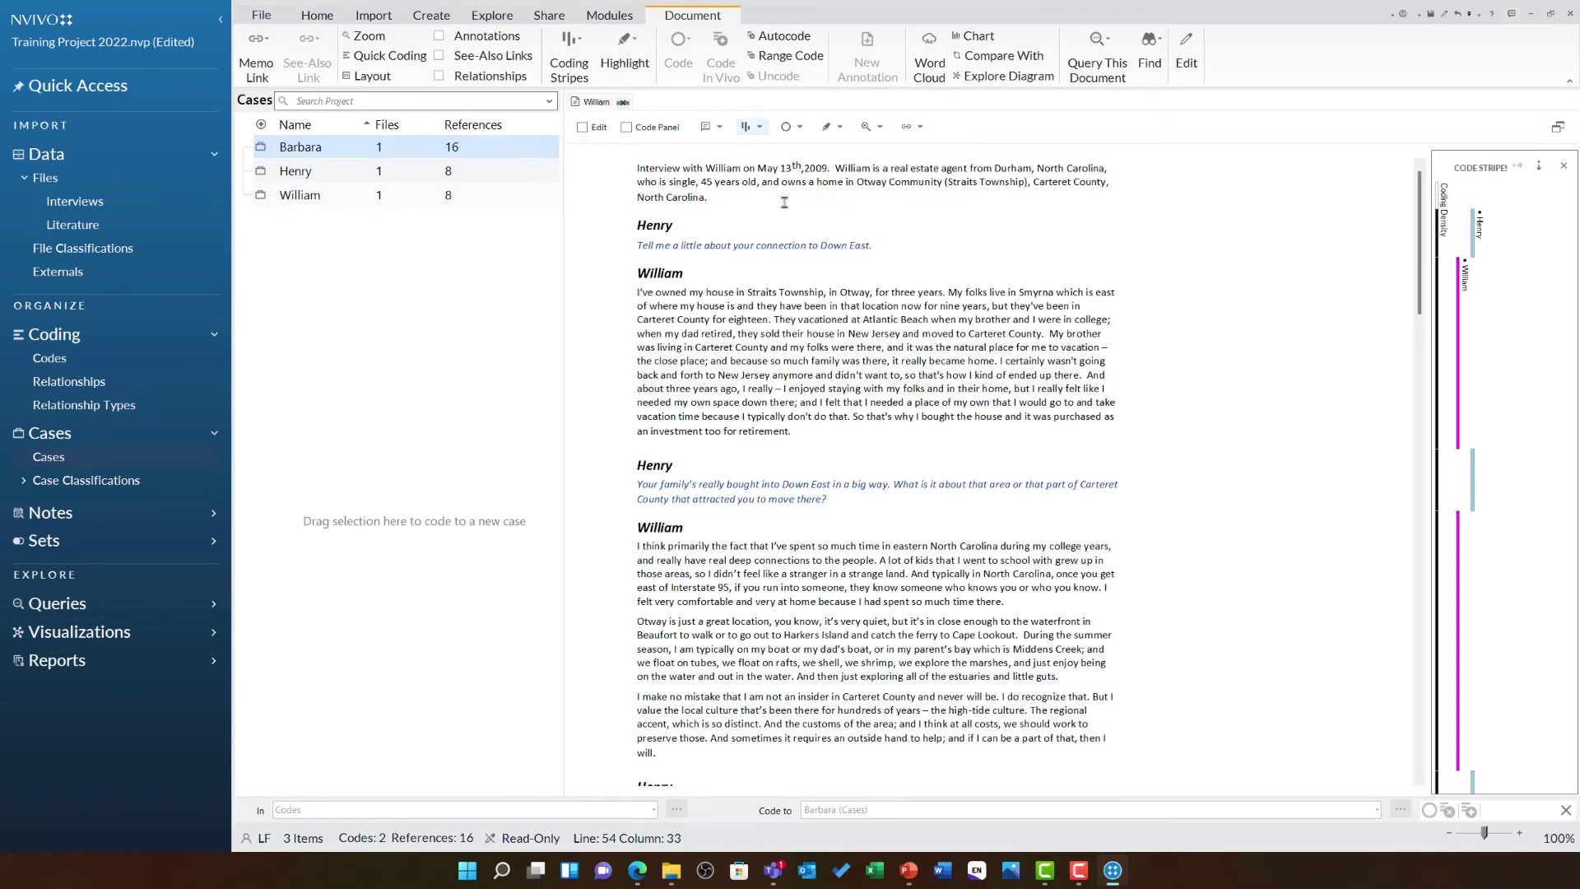
- Highlight the William and Henry coding stripes, then select the William case
left_click(1459, 336)
left_click(1472, 247)
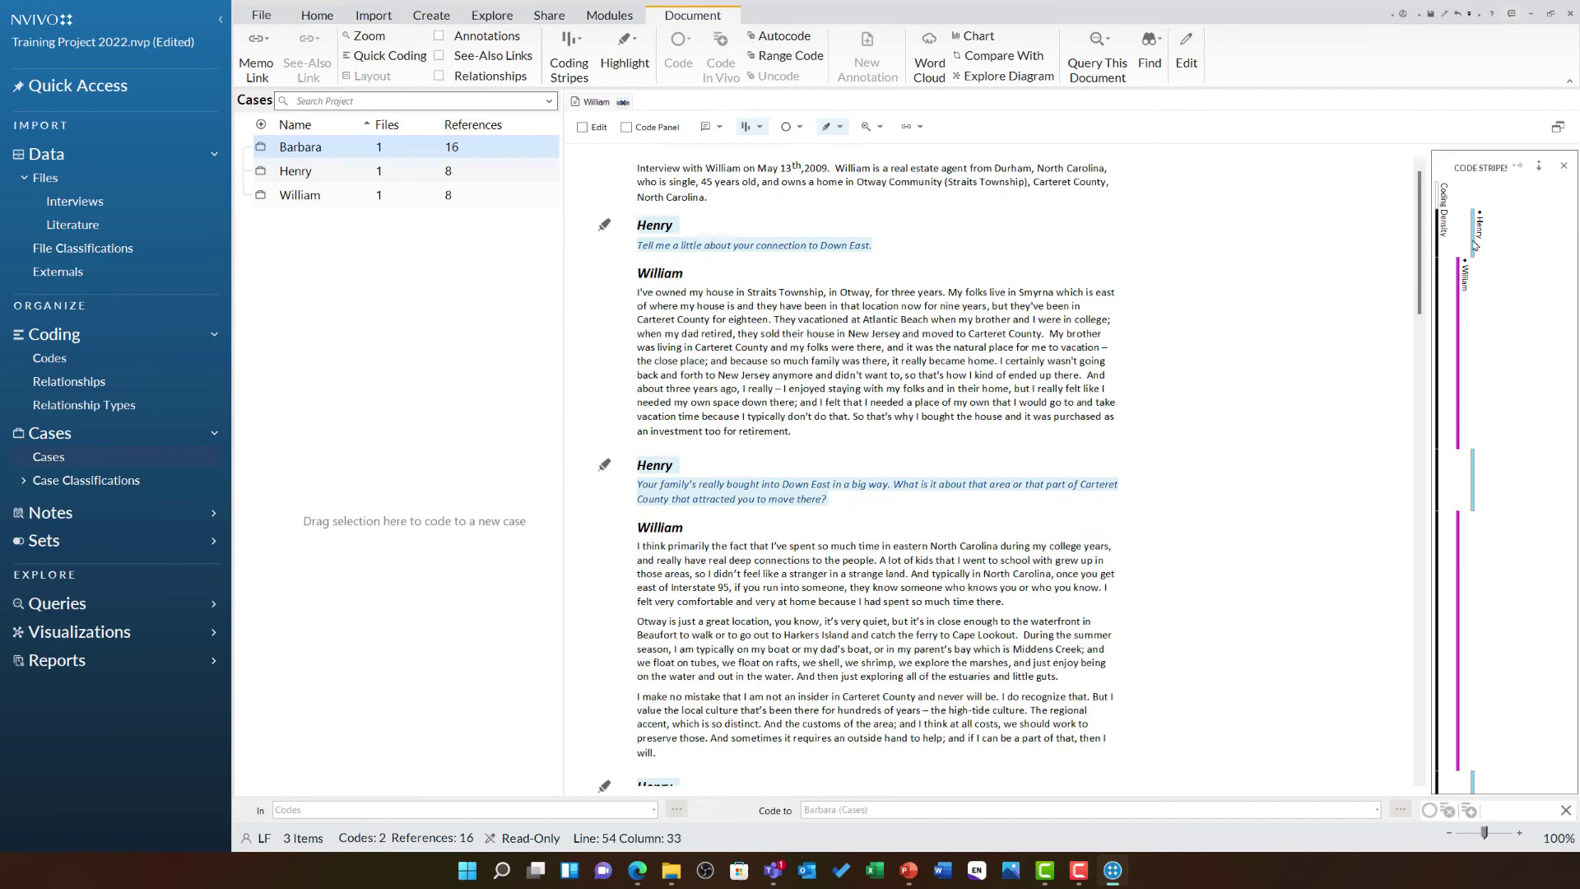
left_click(1459, 444)
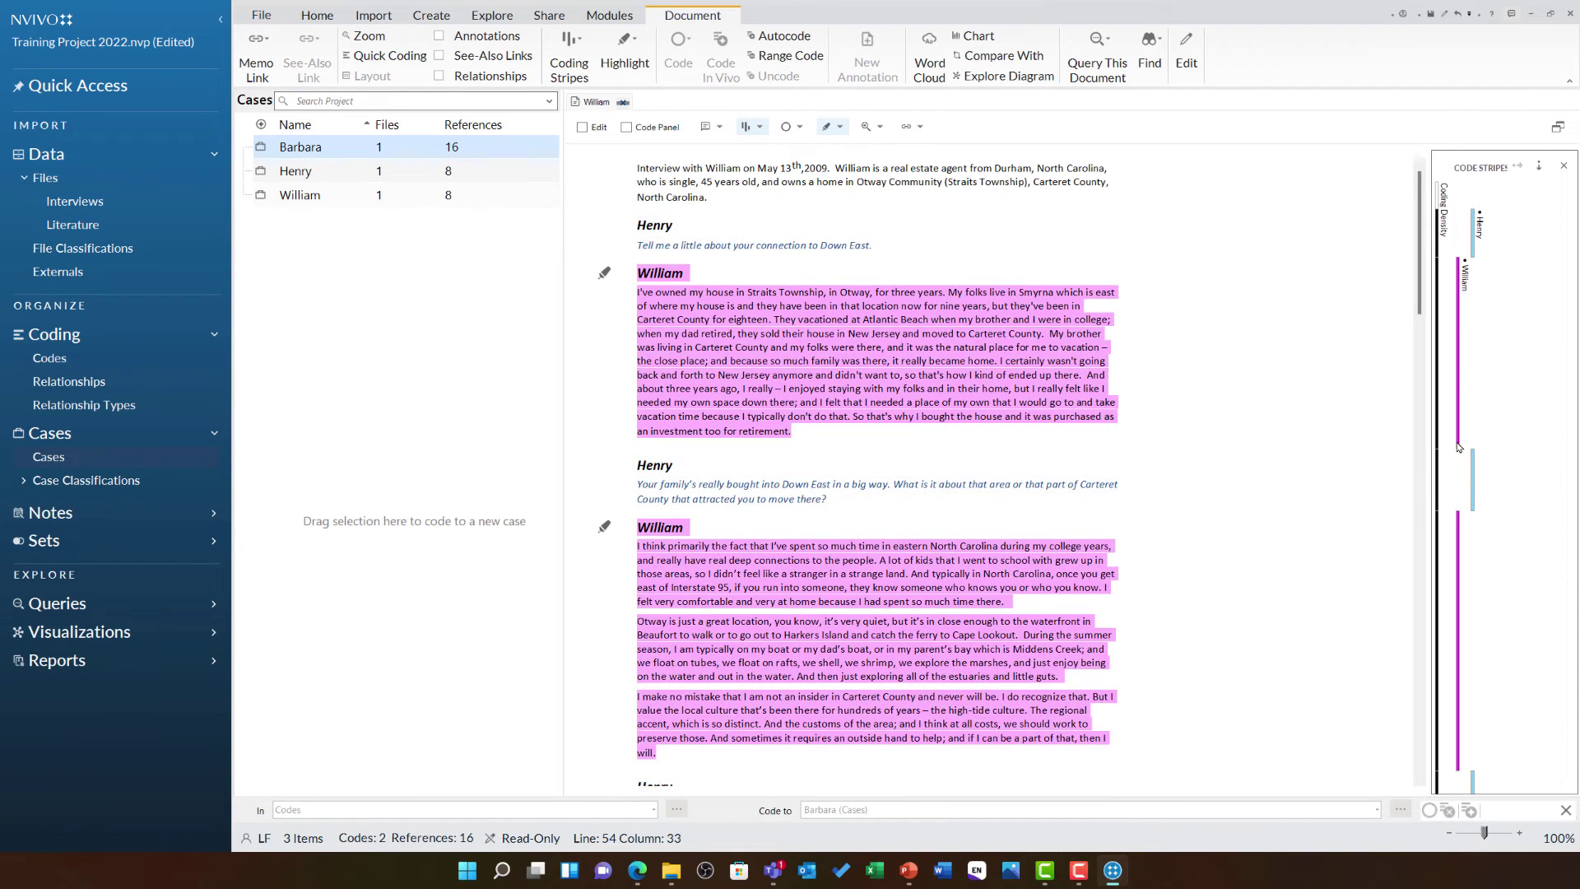
left_click(319, 198)
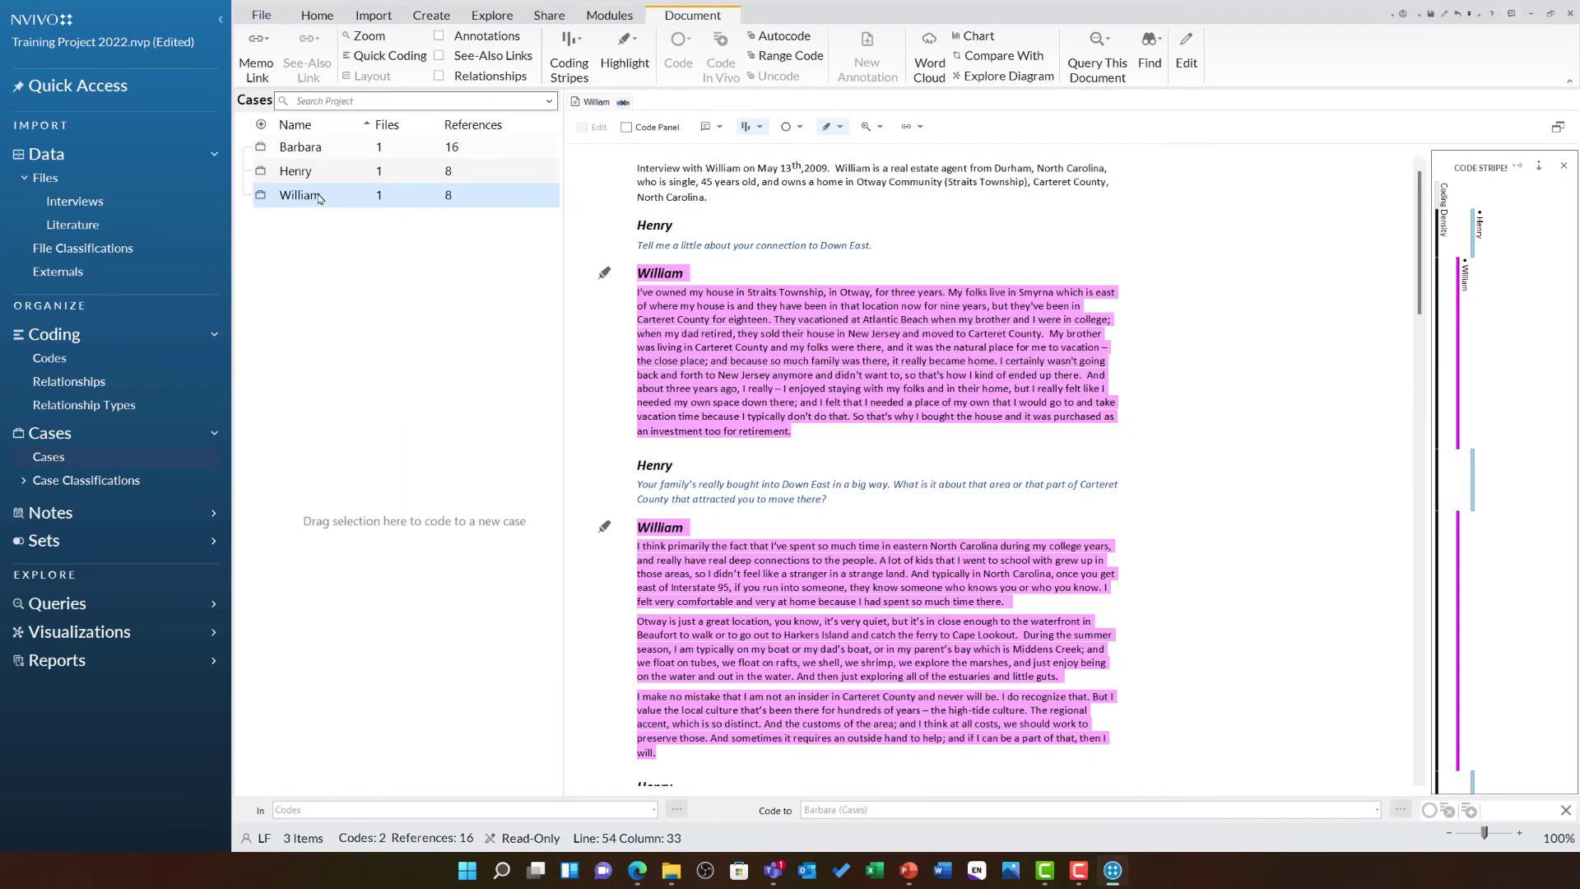
- Open the William case to review its 8 references, then delete the Henry case
double_click(318, 197)
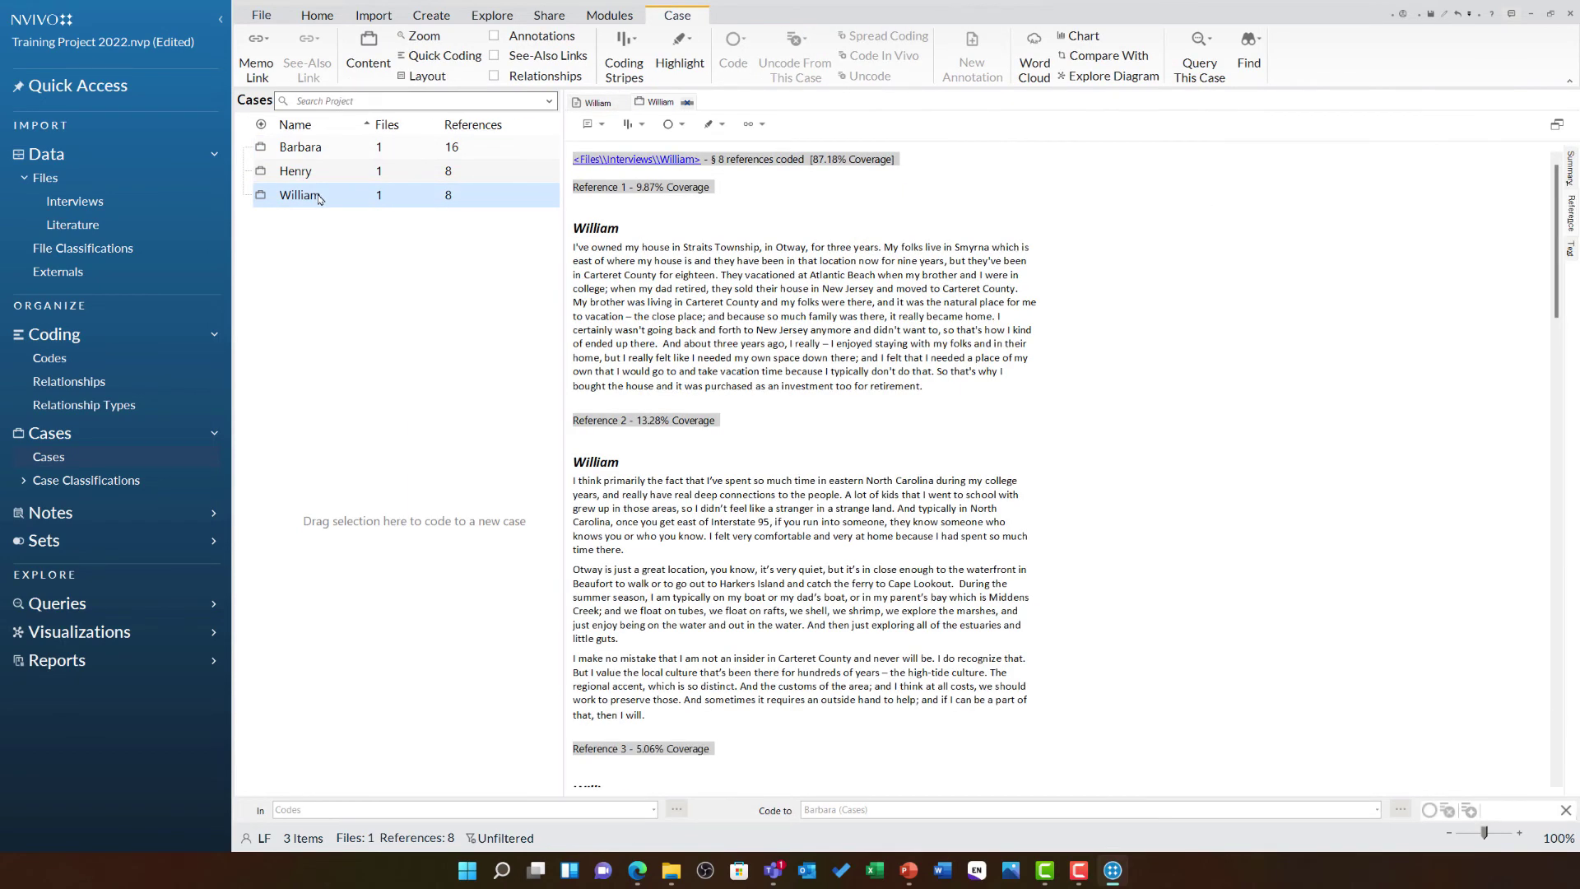
left_click(339, 174)
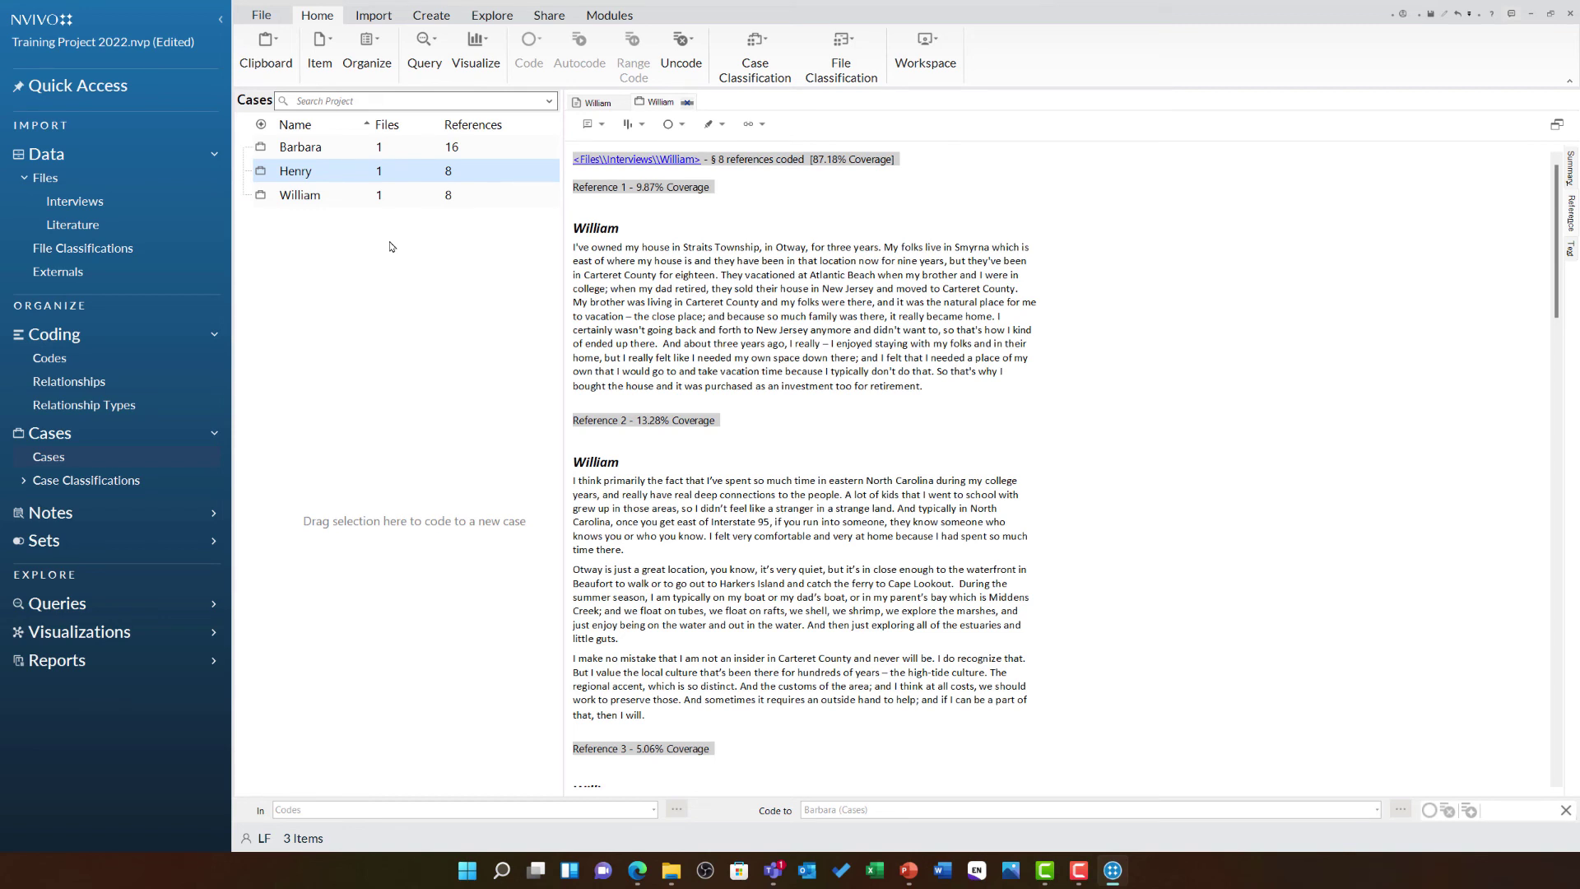
key("Delete")
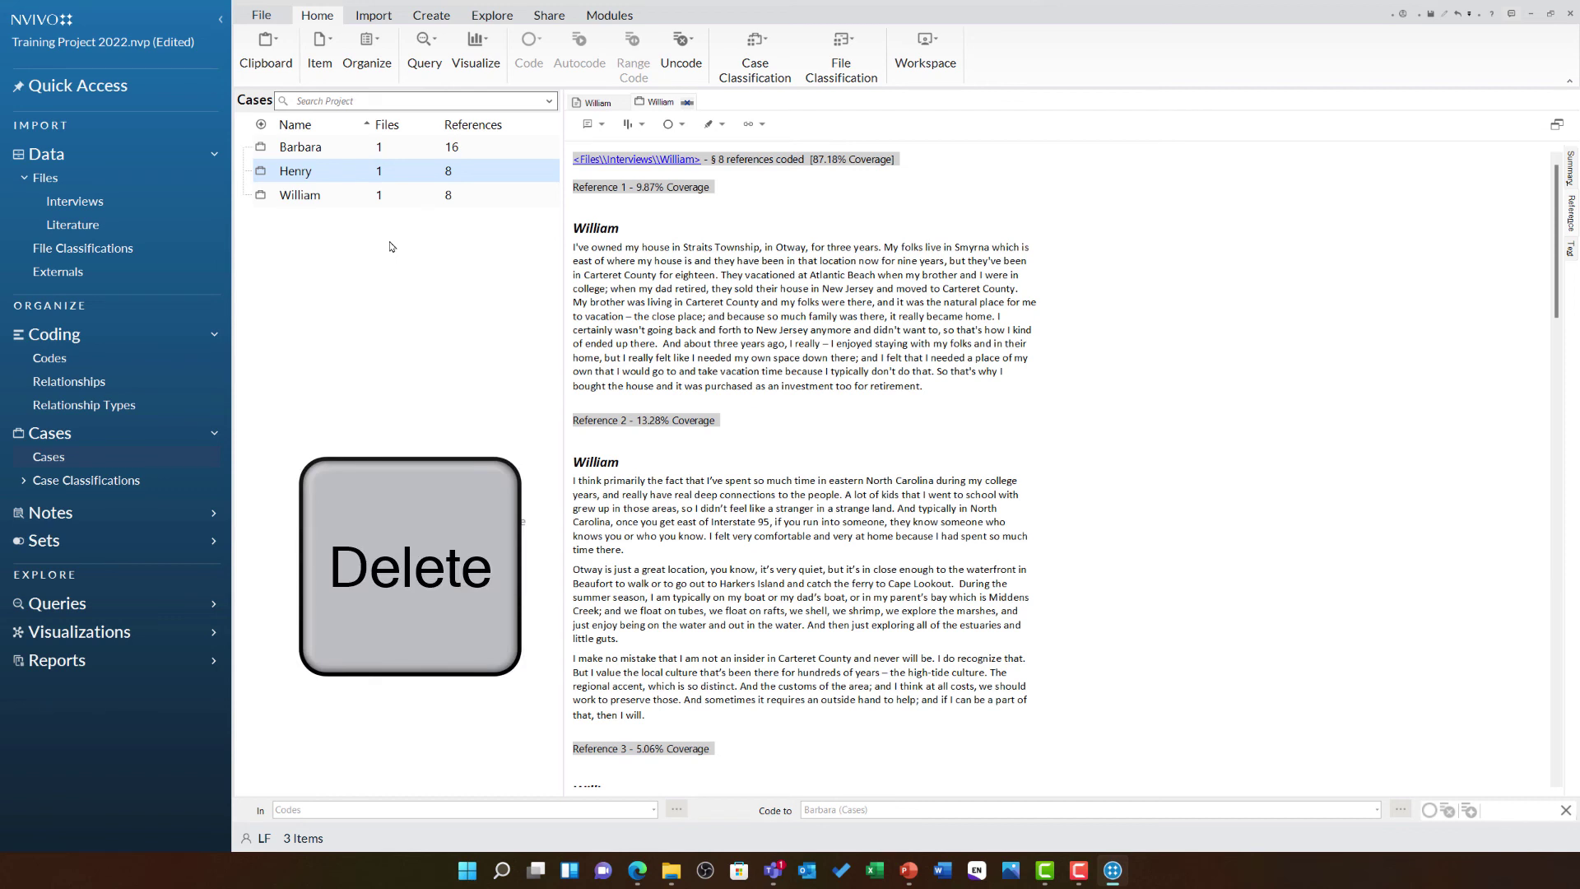